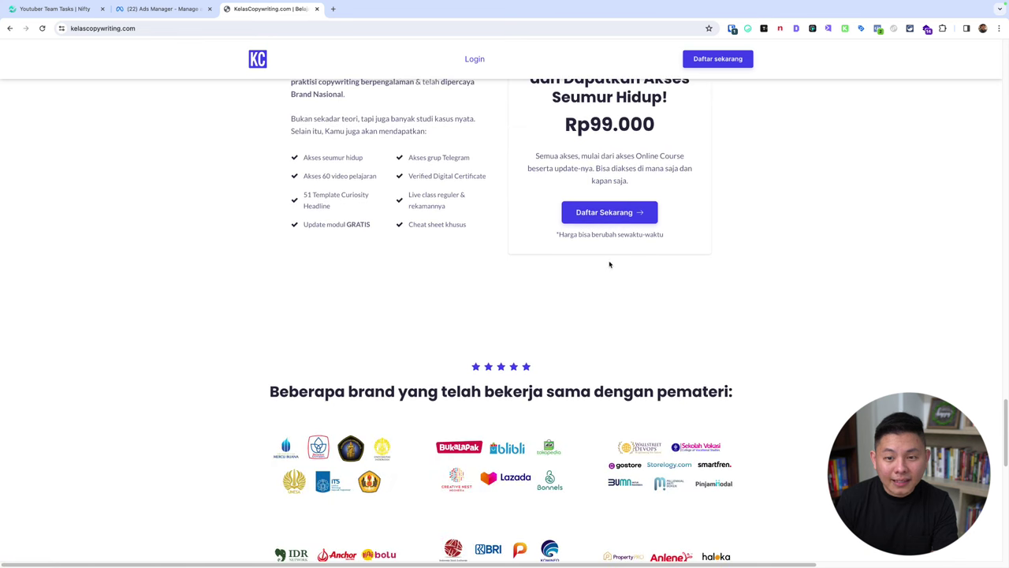
Inspect the pixel events on the kelascopywriting.com landing page with Meta Pixel Helper, reloading the page to refresh the readings
left_click(877, 29)
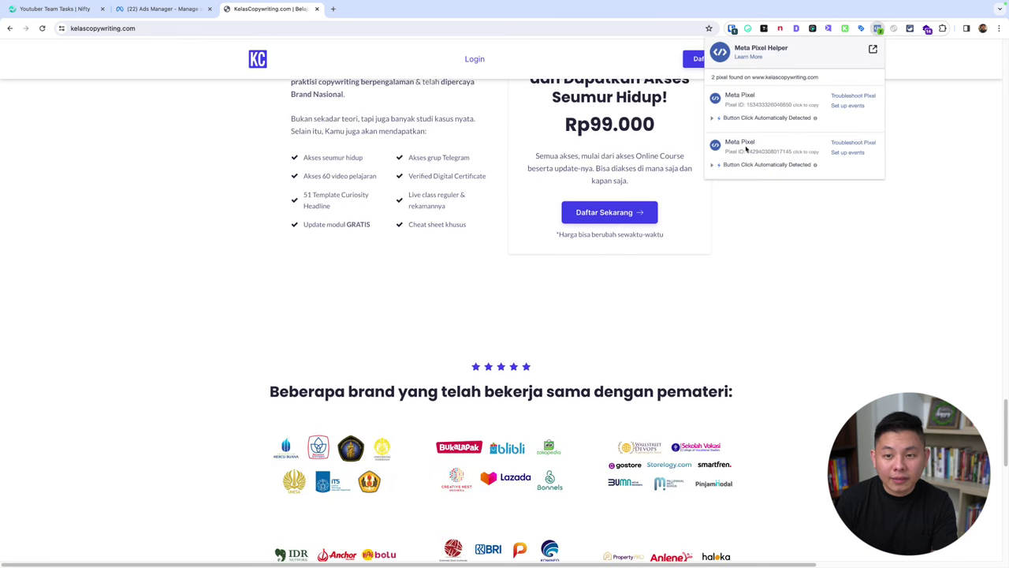
key("super+r")
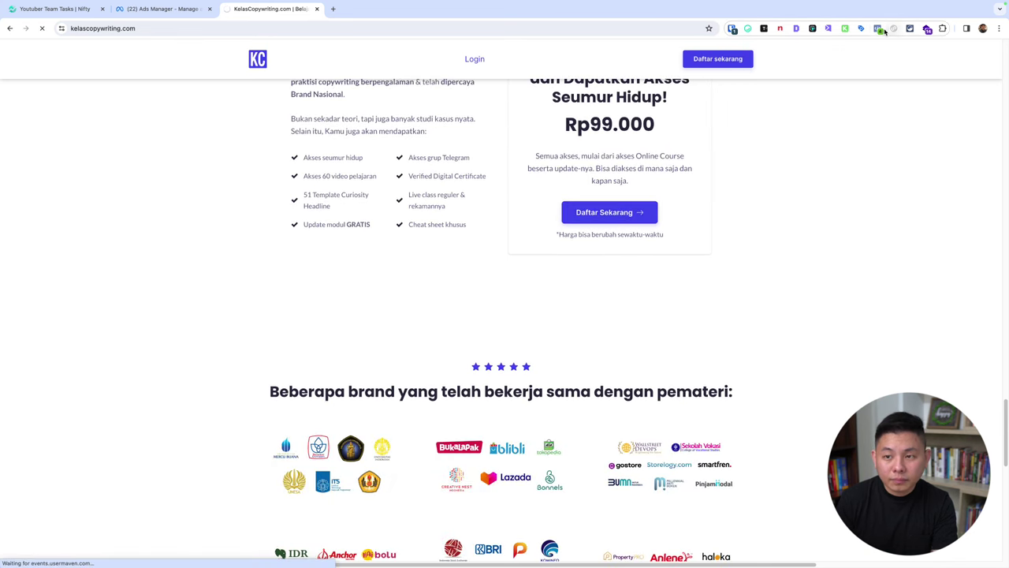
left_click(879, 30)
left_click(879, 30)
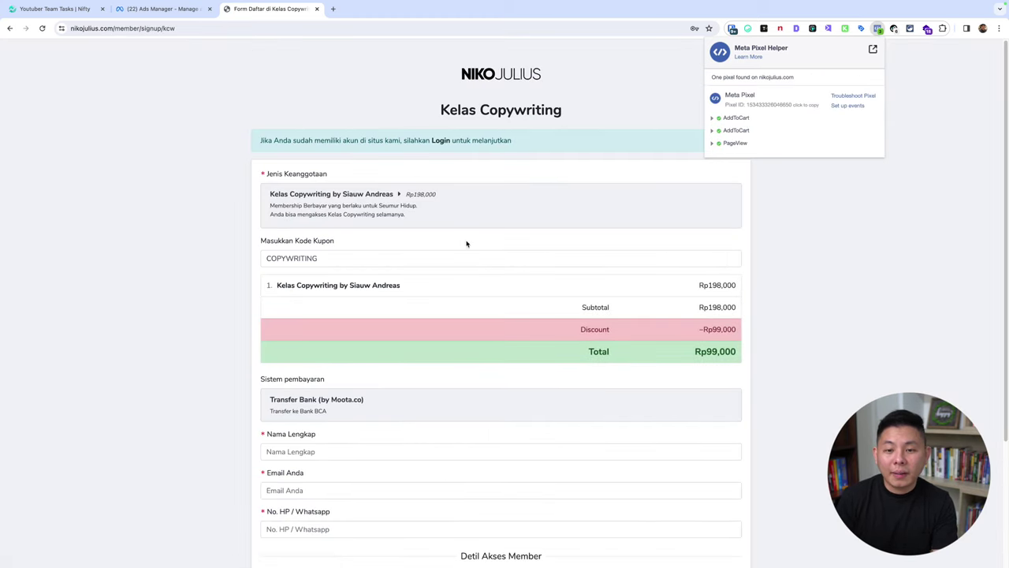
Review the Kelas Copywriting signup form and its Meta Pixel events, and return to the landing page
left_click(819, 262)
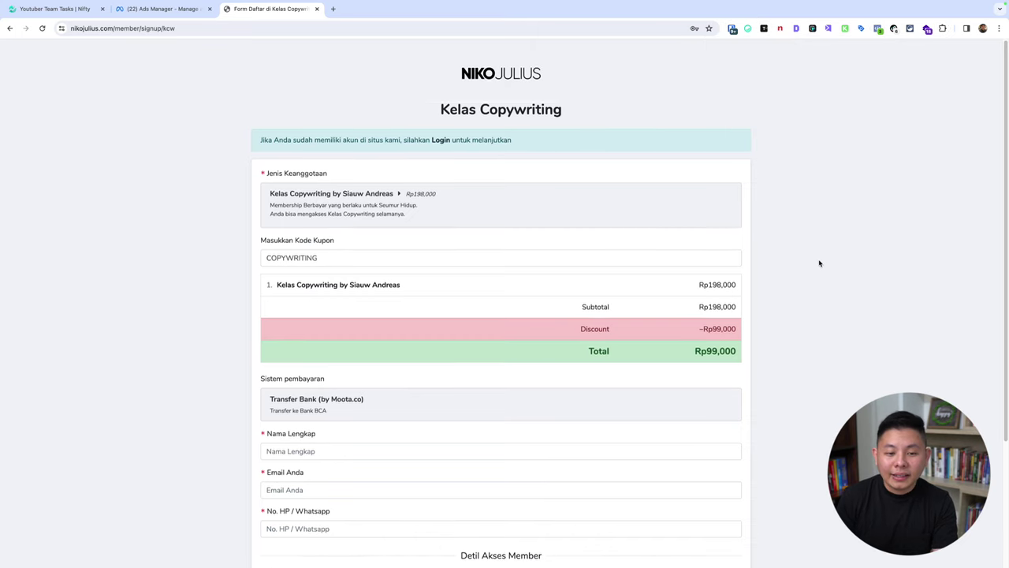
scroll(819, 263, "down", 2)
scroll(819, 264, "down", 3)
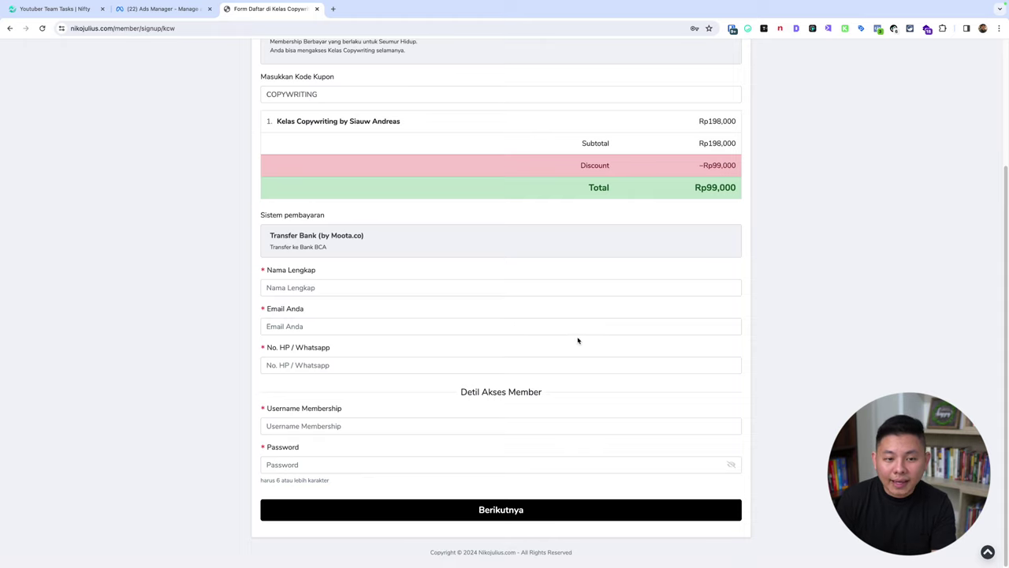
scroll(619, 331, "up", 5)
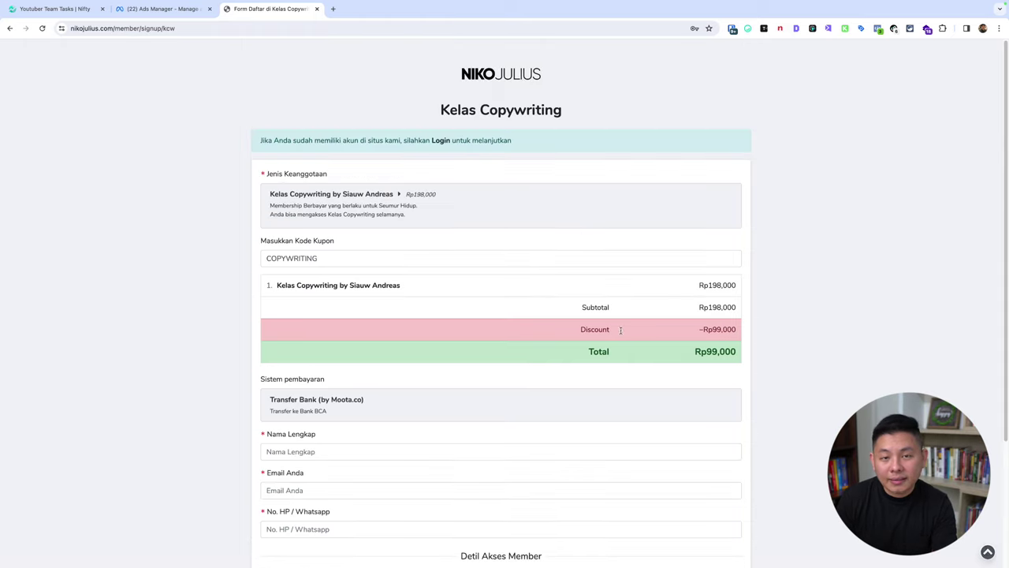
left_click(877, 29)
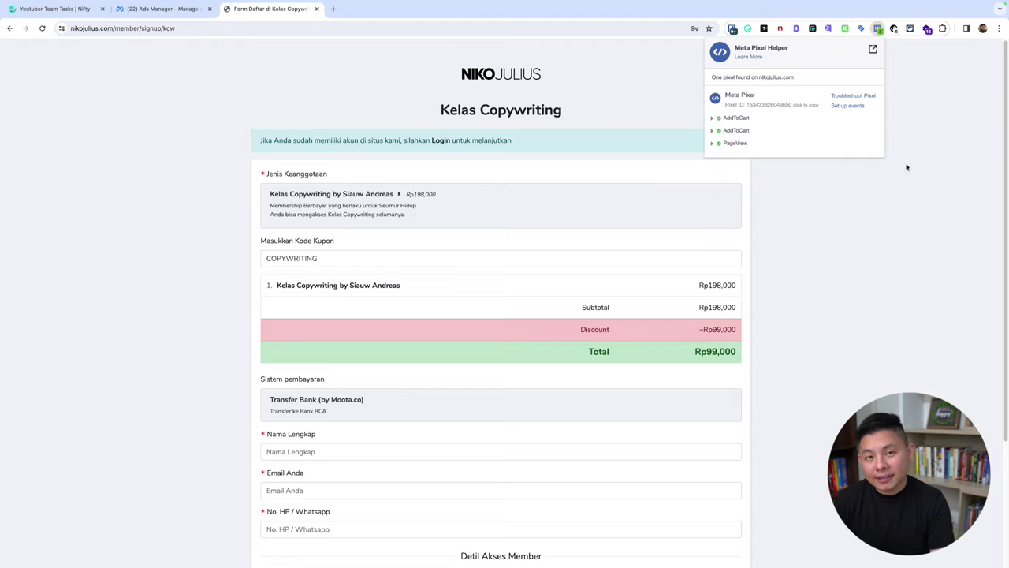
left_click(904, 222)
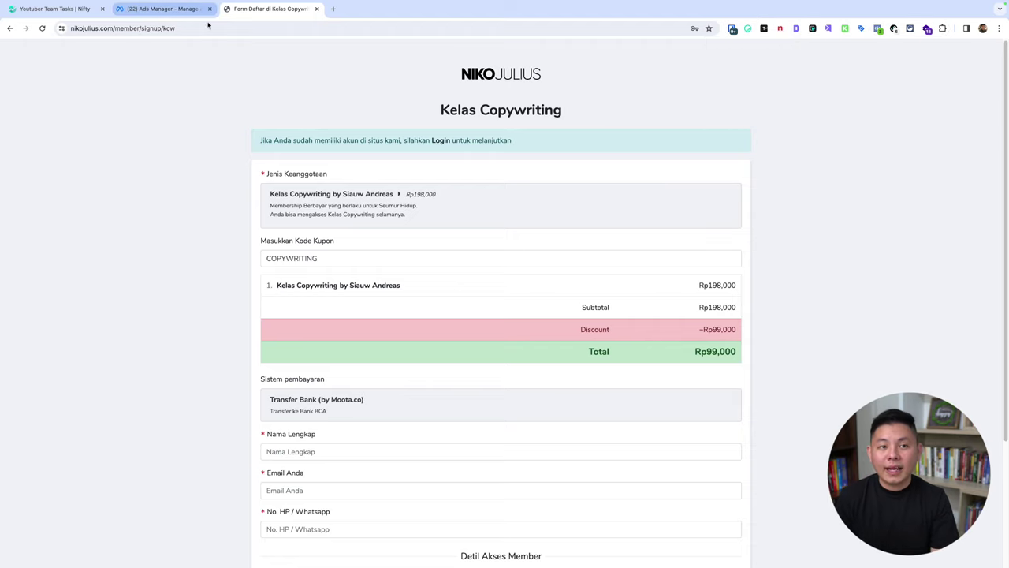
key("super+bracketleft")
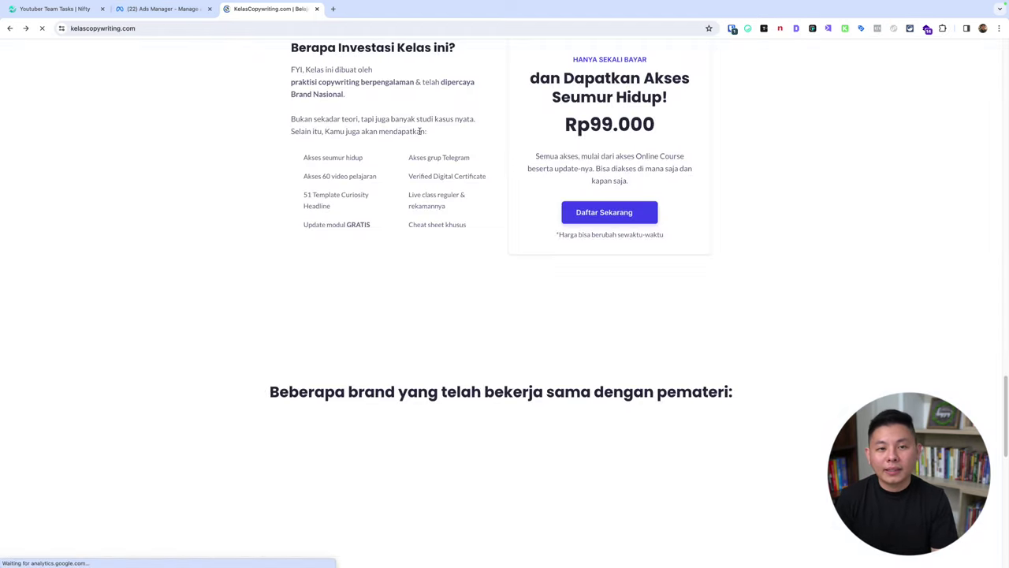
key("super+space")
type("p")
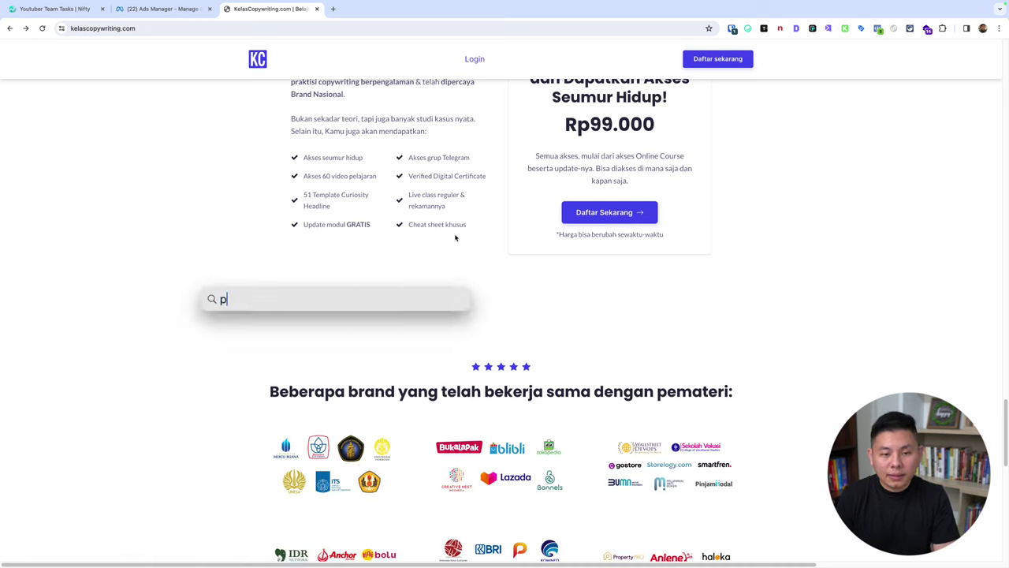
key("Escape")
Annotate the blank area below the pricing section with the text "View content > add to cart > initiate checkout > PUR"
key("ctrl+alt+a")
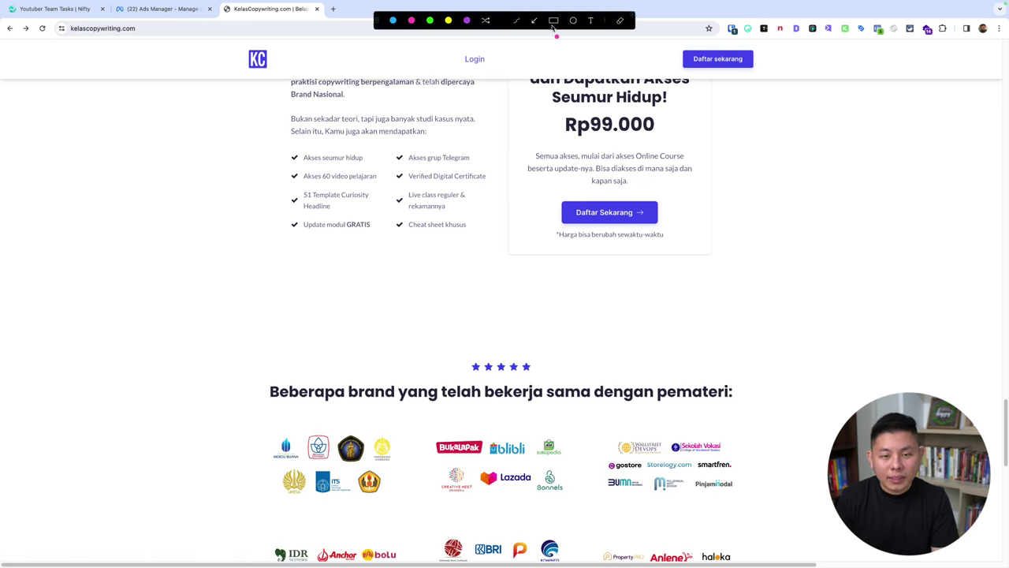
left_click(291, 311)
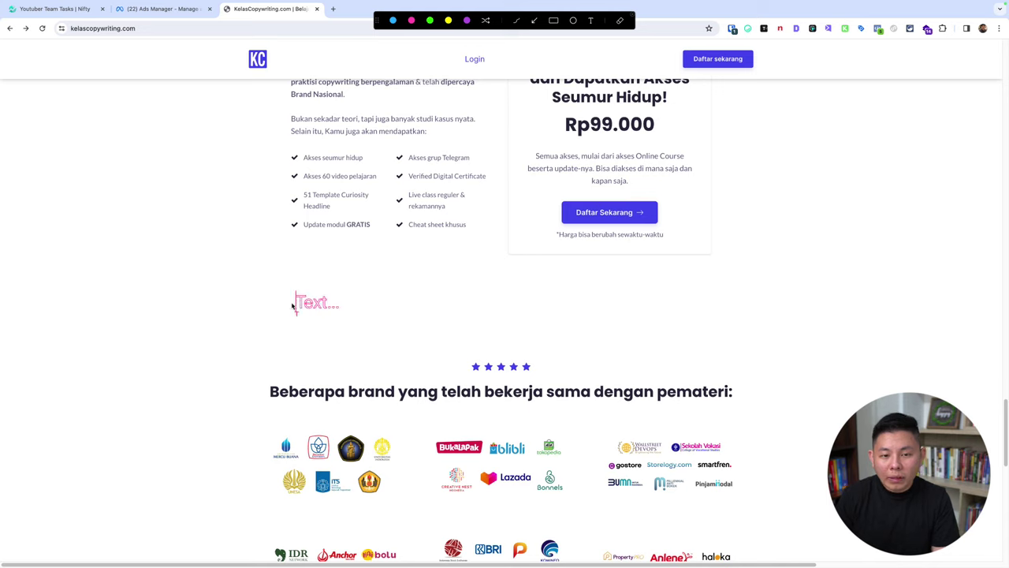
type("View content ")
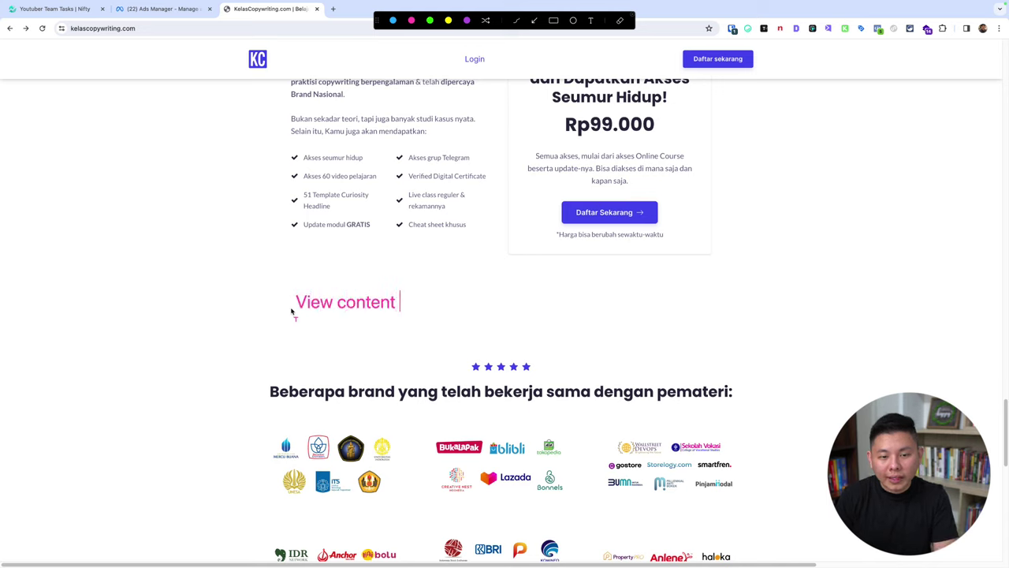
type("> add to cart")
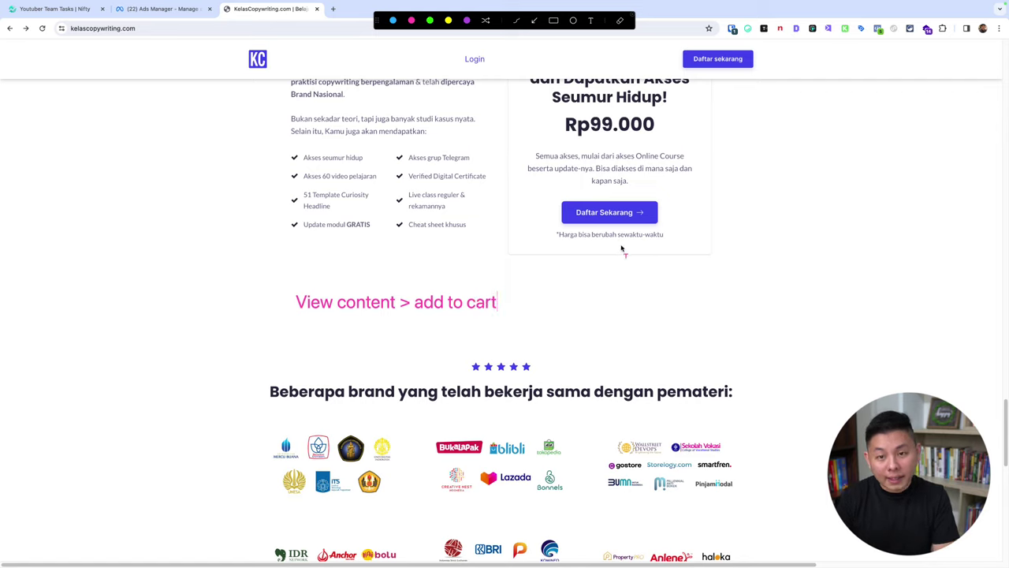
type(" >")
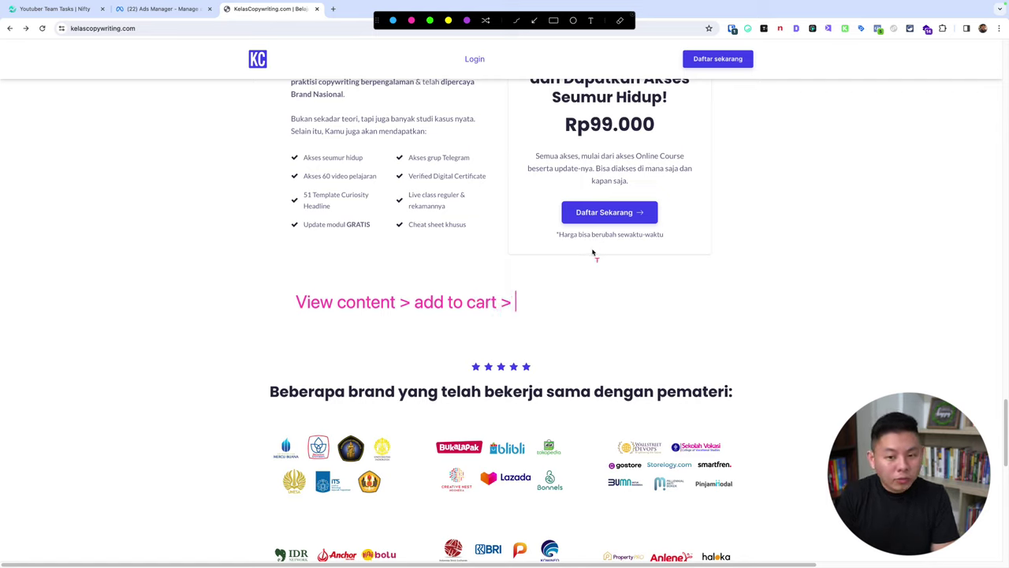
type(" initi")
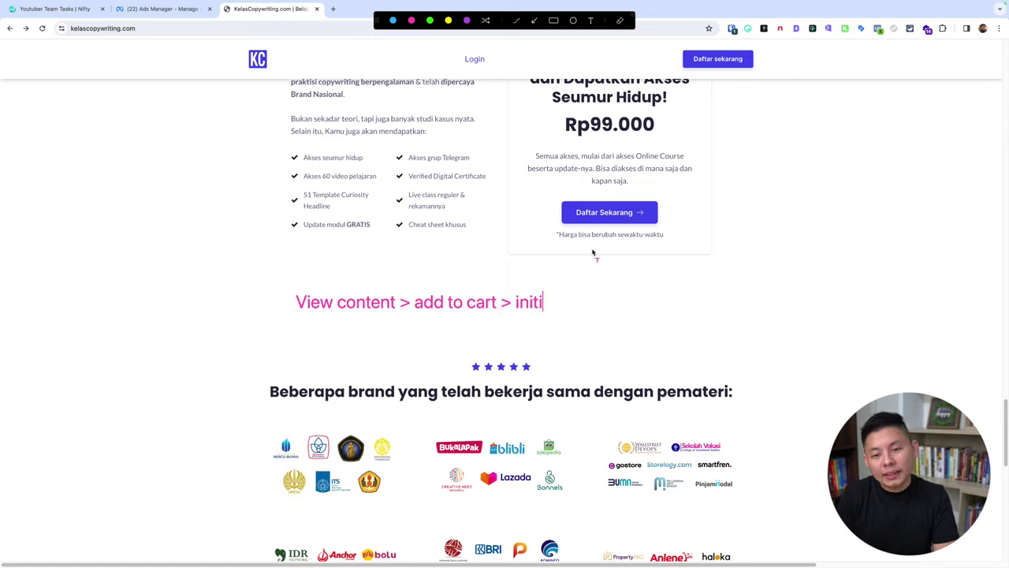
type("ate checkout")
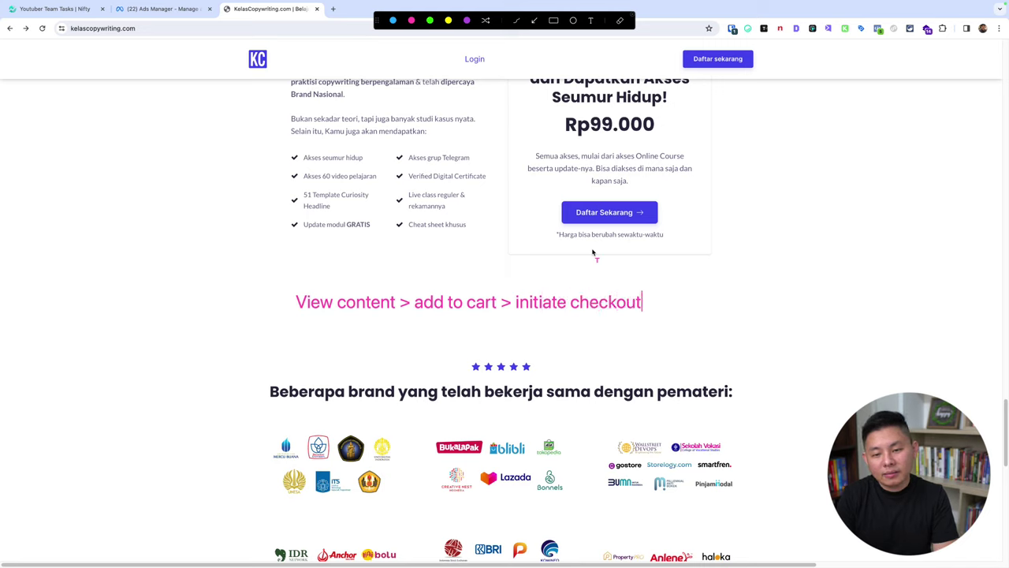
type(" > ")
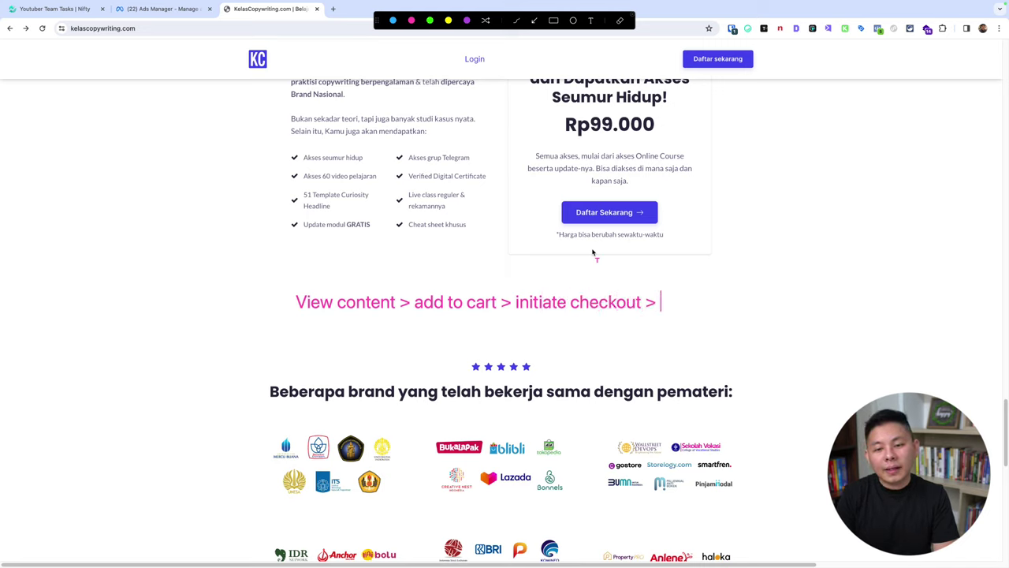
type("PUR")
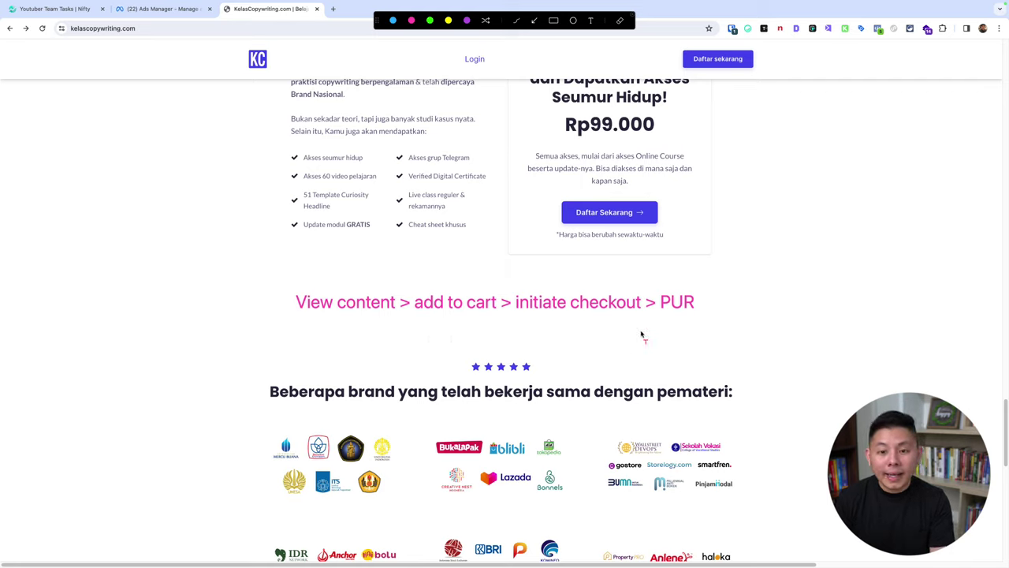
Add a second line to the annotation reading "View content > lead"
key("Home")
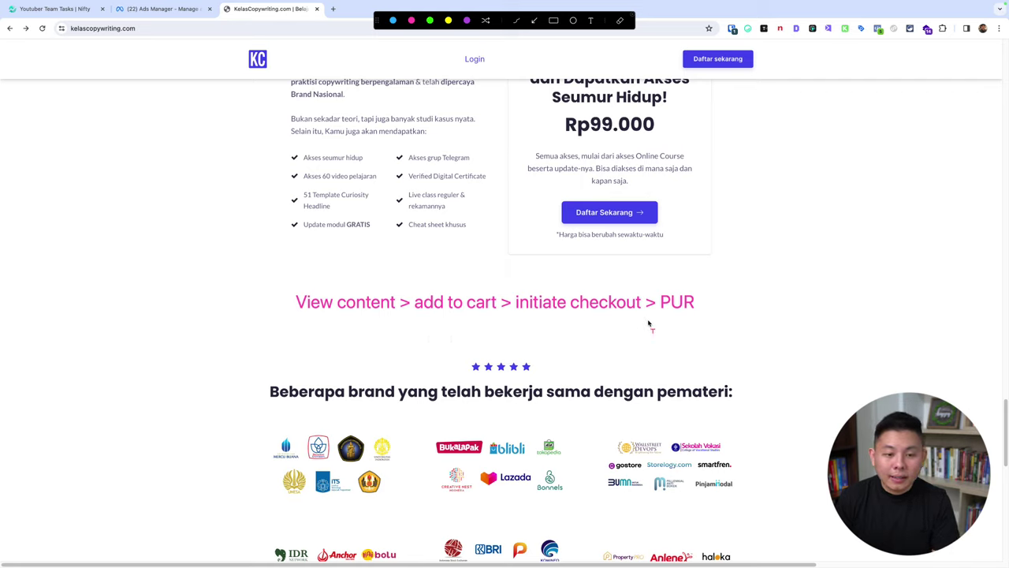
key("Return")
type("V")
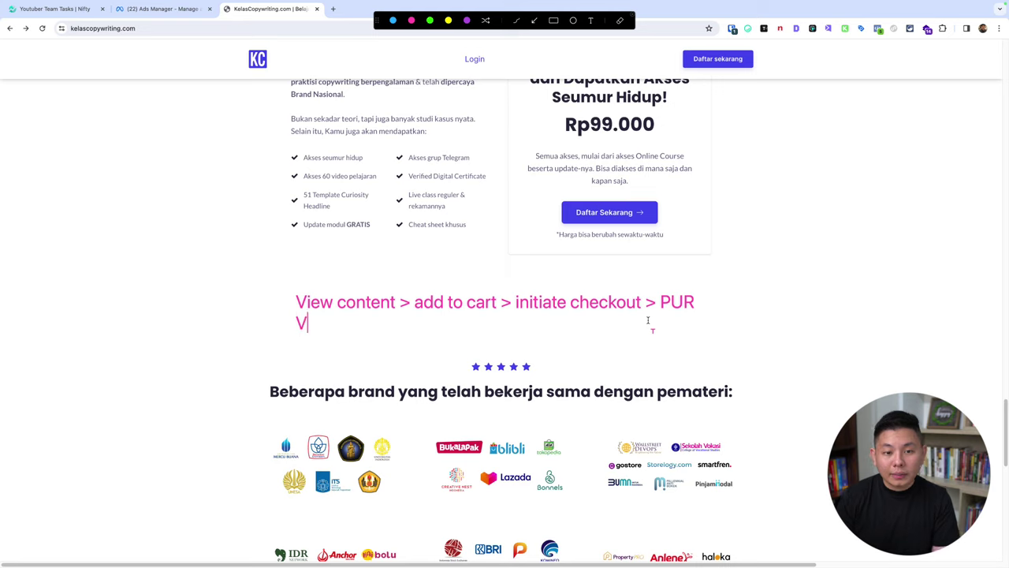
type("iew content > ")
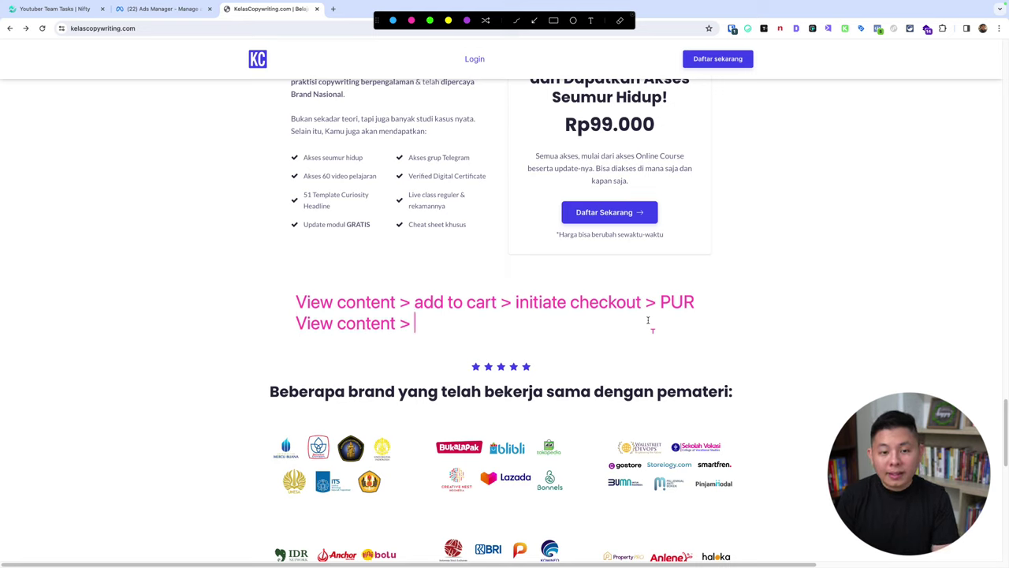
type("lead")
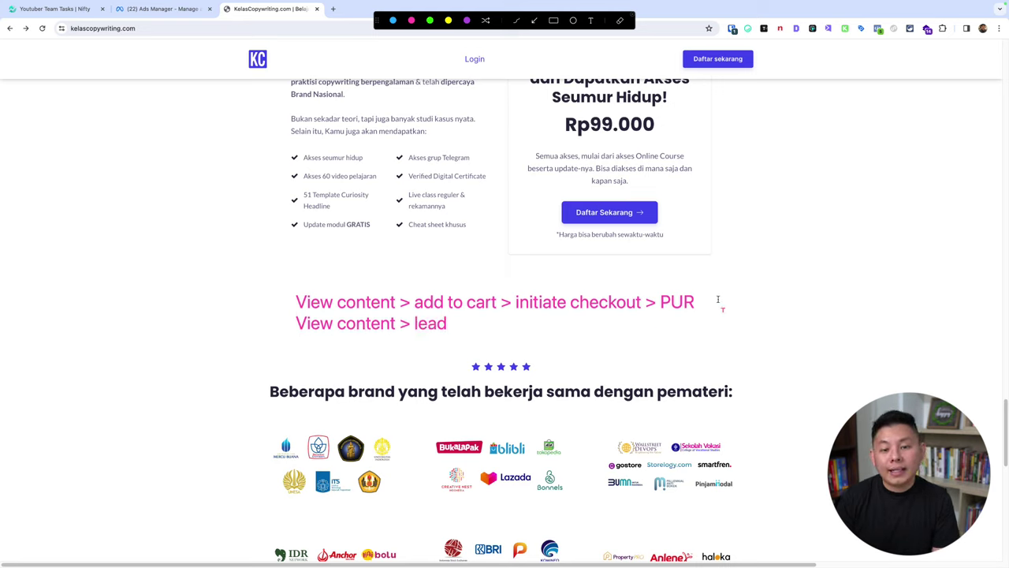
Insert a blank line between the two event sequences and close the annotation overlay
left_click(694, 301)
key("Return")
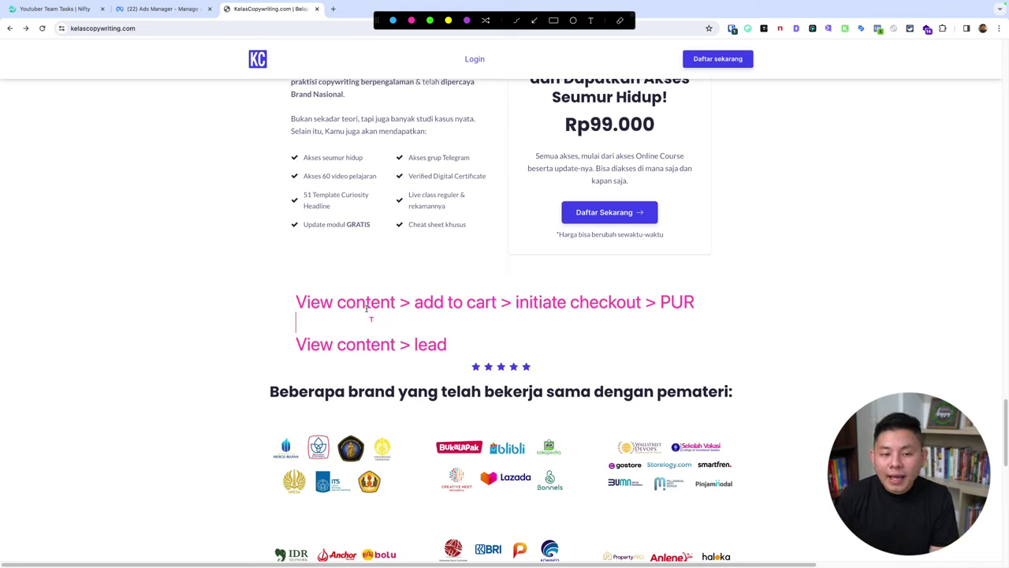
left_click_drag(295, 302, 475, 342)
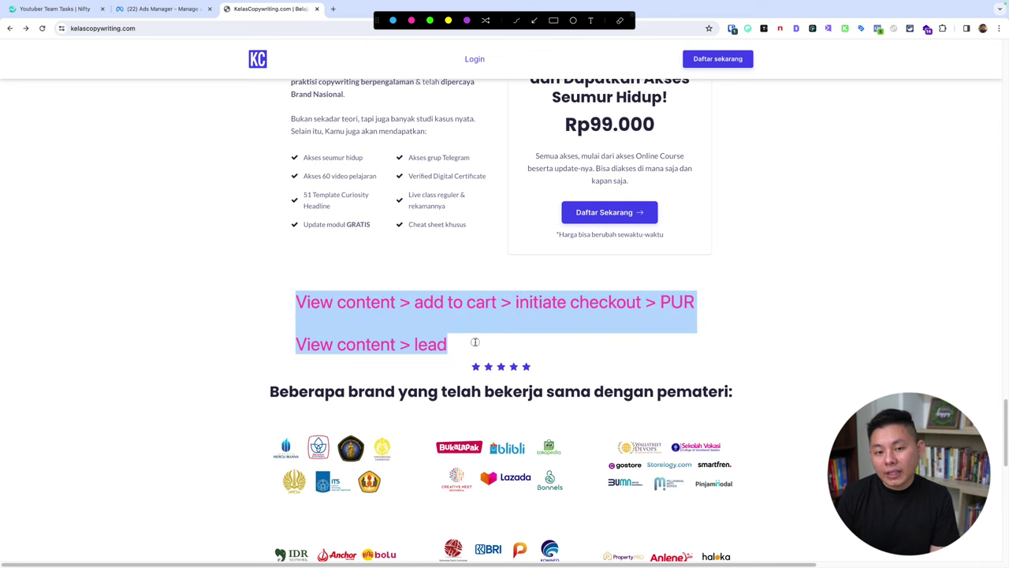
key("Escape")
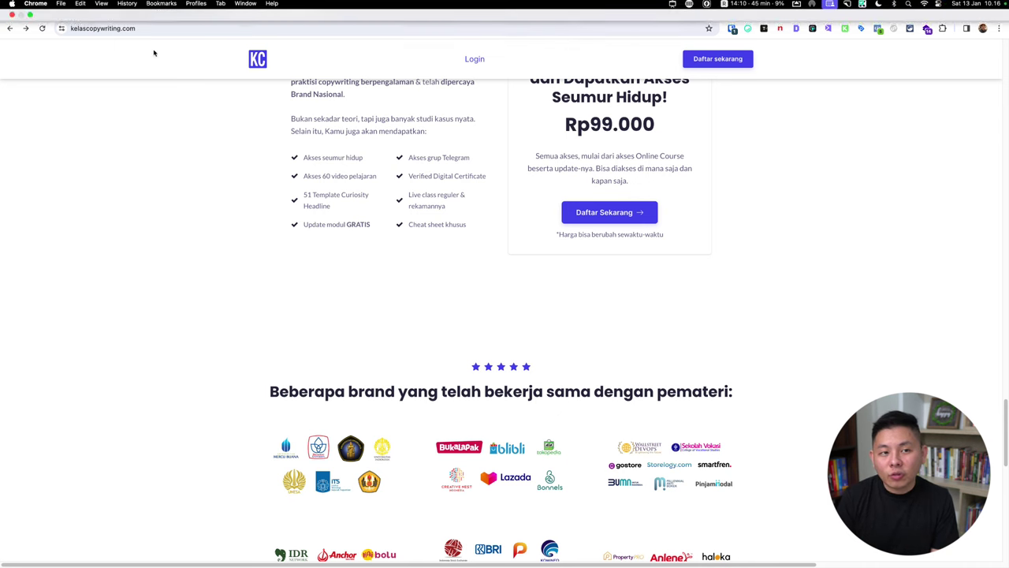
Switch to Ads Manager and create a new campaign with the Sales objective and the manual sales campaign setup
left_click(164, 9)
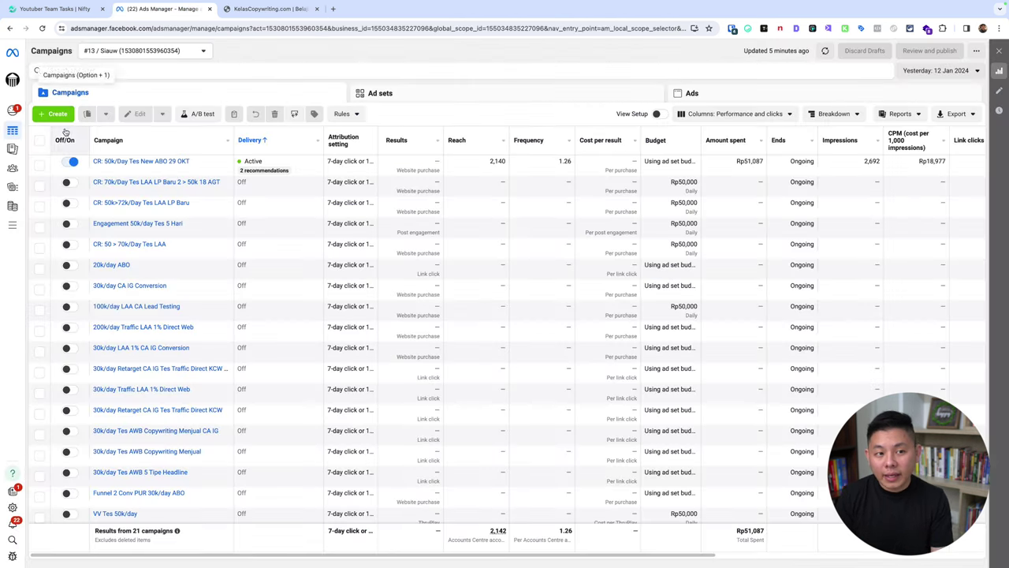
left_click(61, 113)
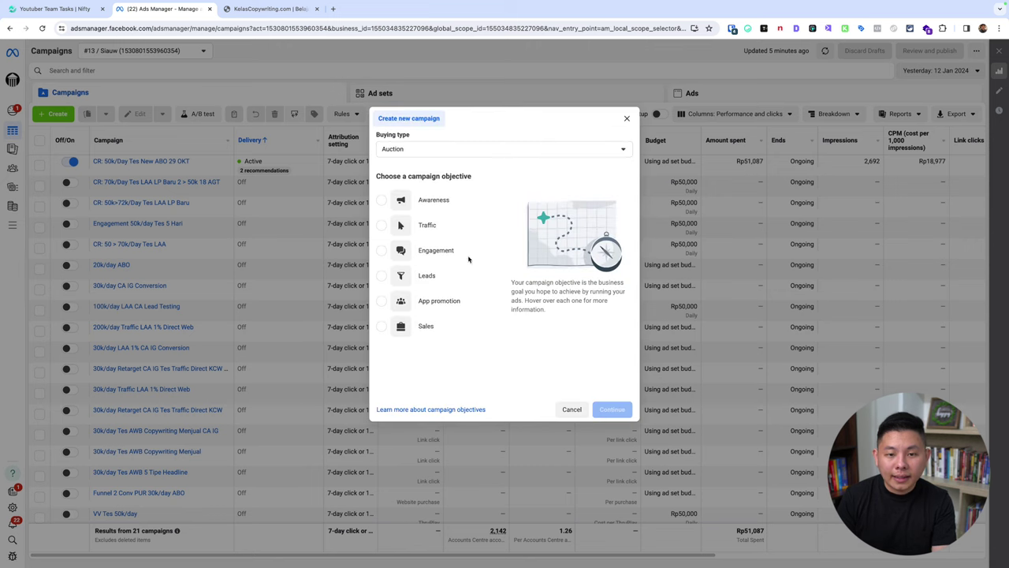
left_click(453, 277)
left_click(453, 341)
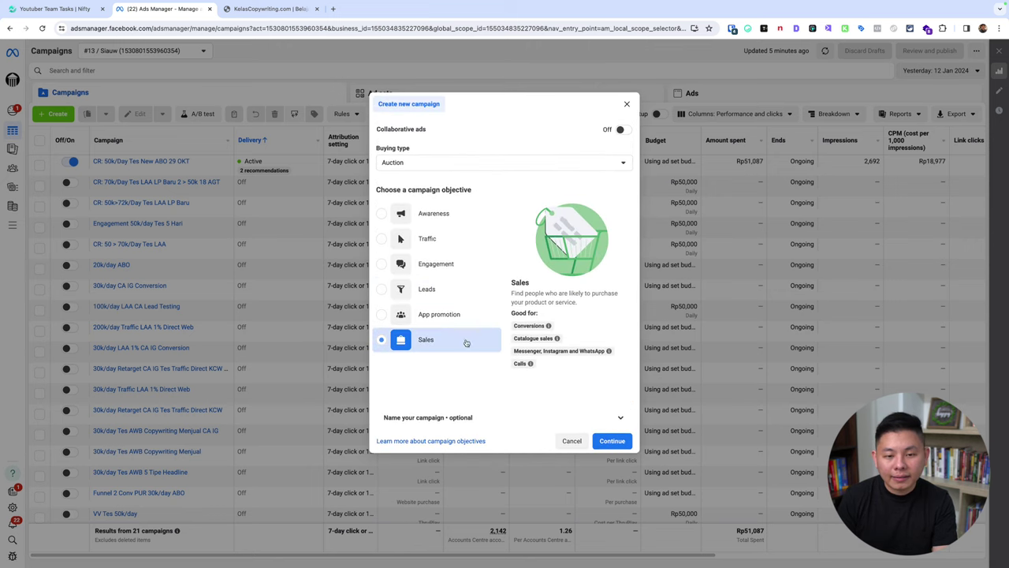
left_click(611, 442)
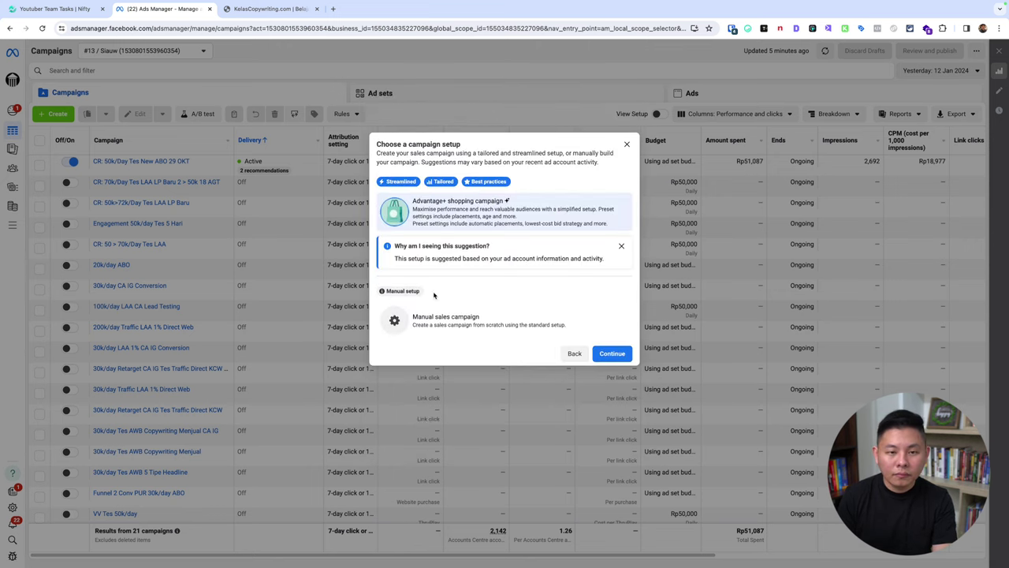
left_click(552, 322)
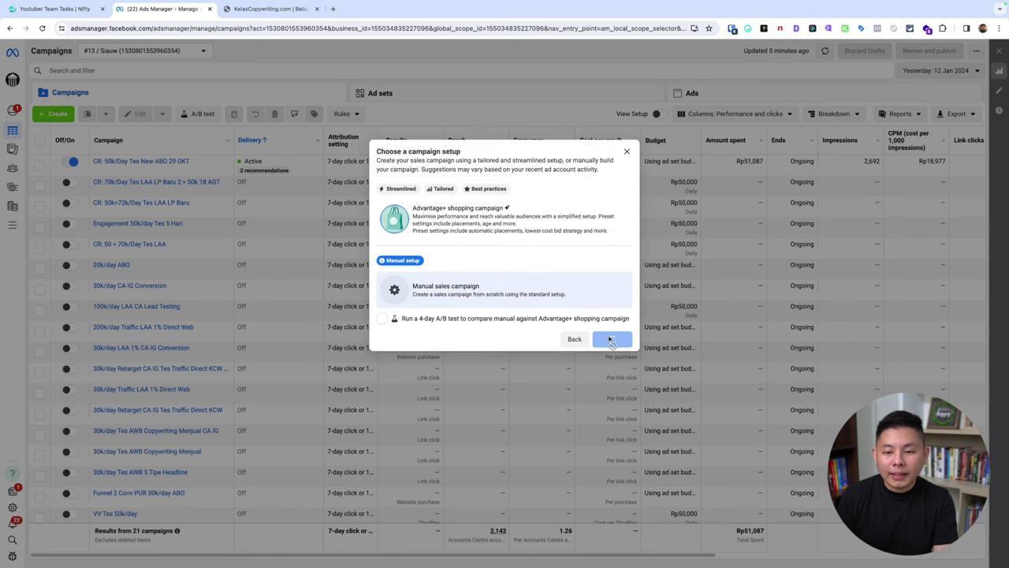
left_click(611, 338)
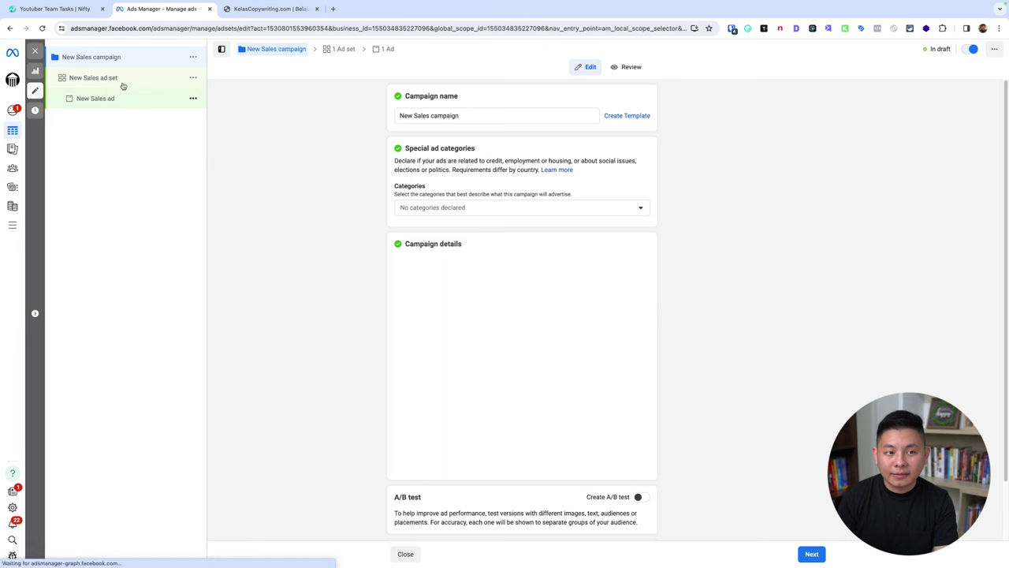
left_click(124, 78)
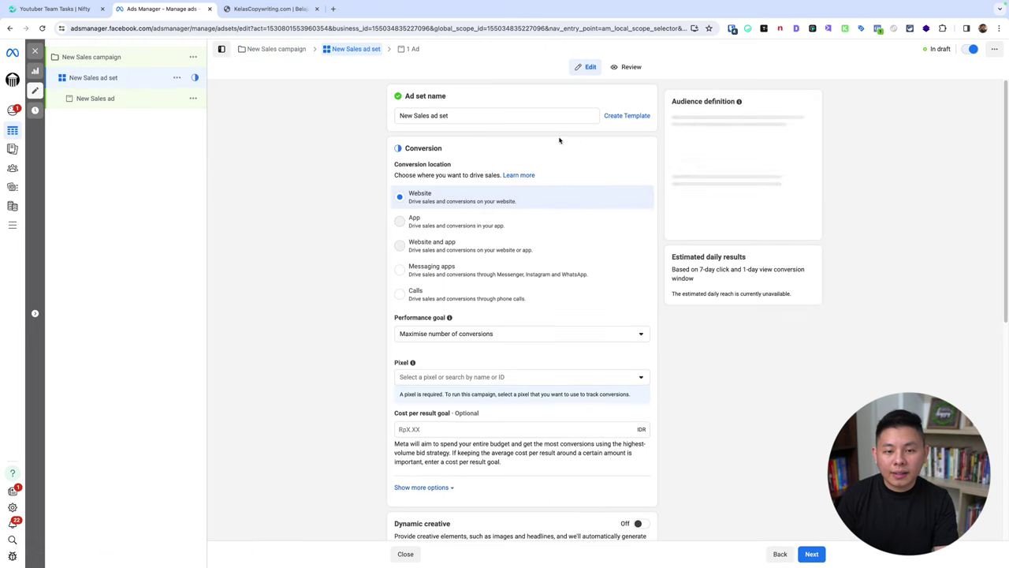
scroll(394, 364, "down", 2)
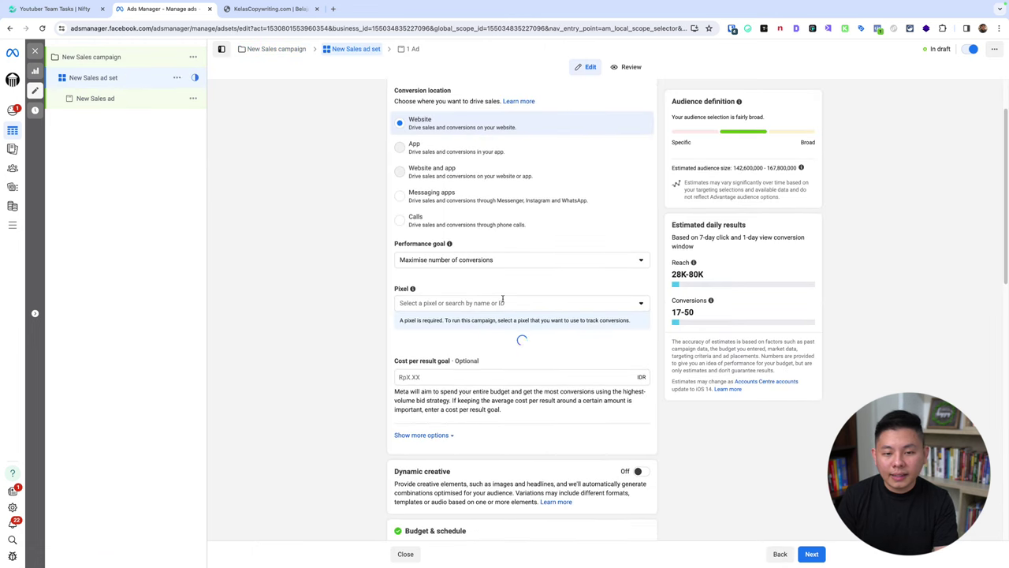
left_click(503, 303)
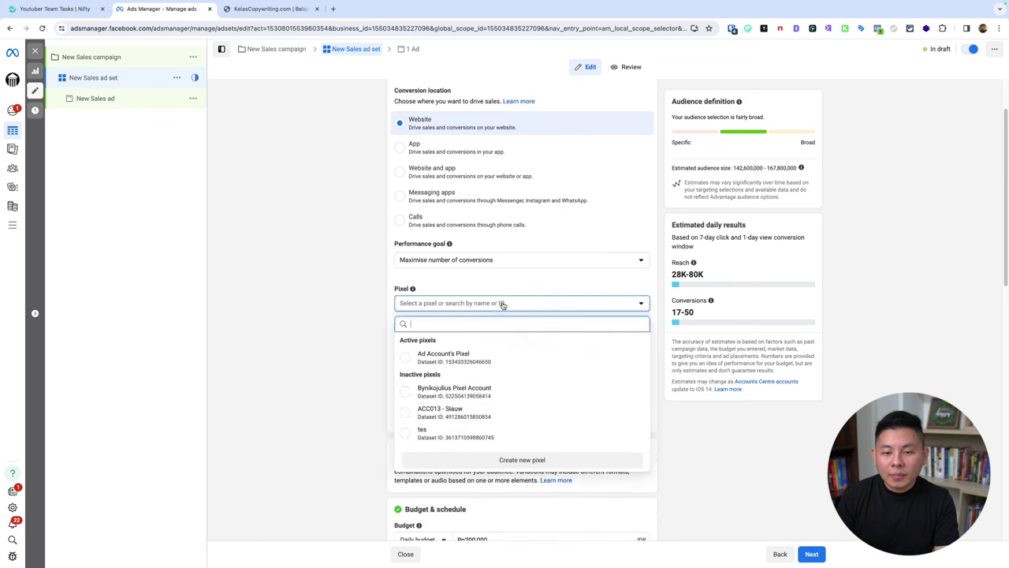
left_click(465, 356)
Review the available conversion events and set the ad set's conversion event to Purchase
left_click(477, 338)
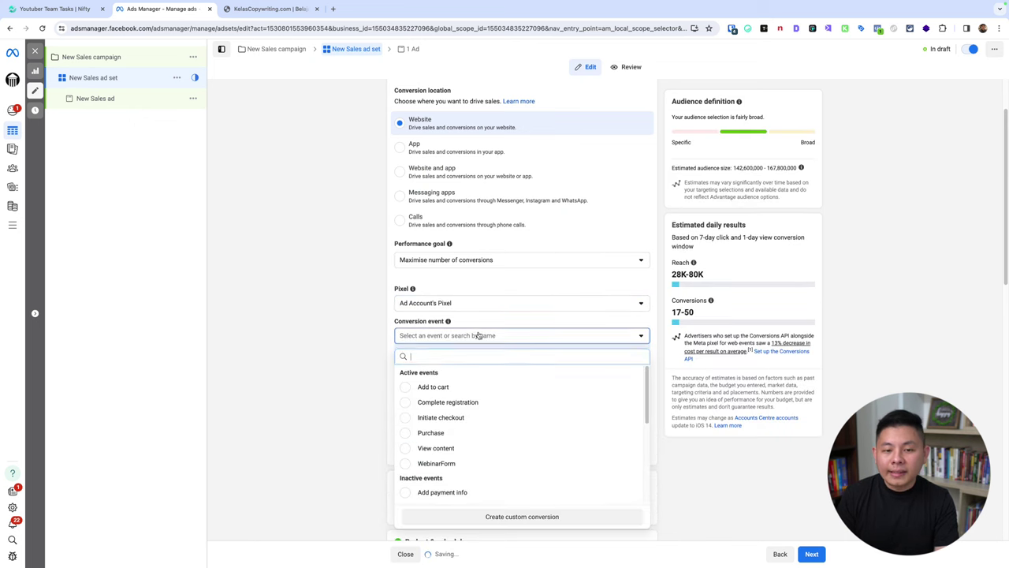
scroll(361, 264, "down", 1)
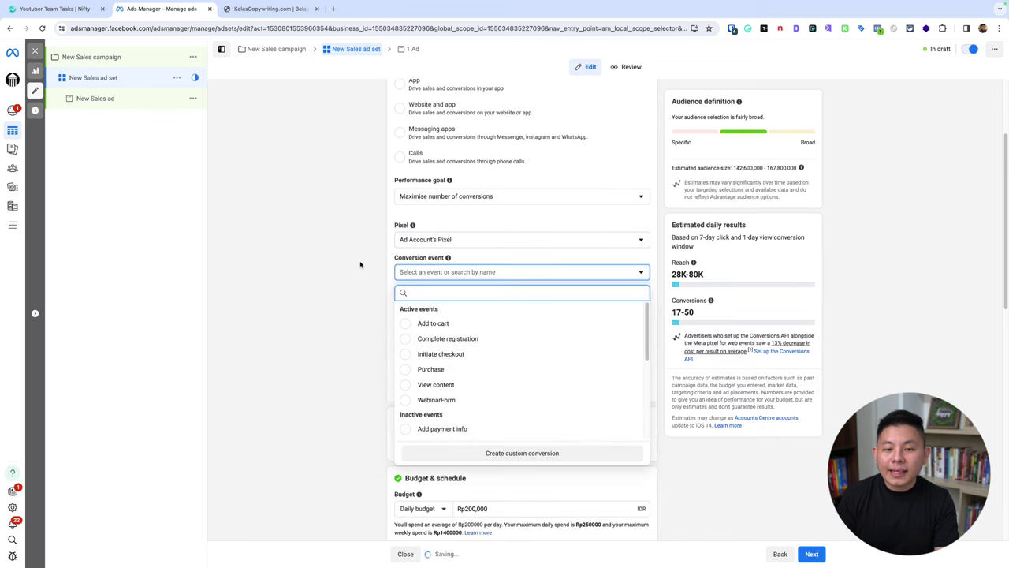
left_click(448, 260)
left_click(452, 272)
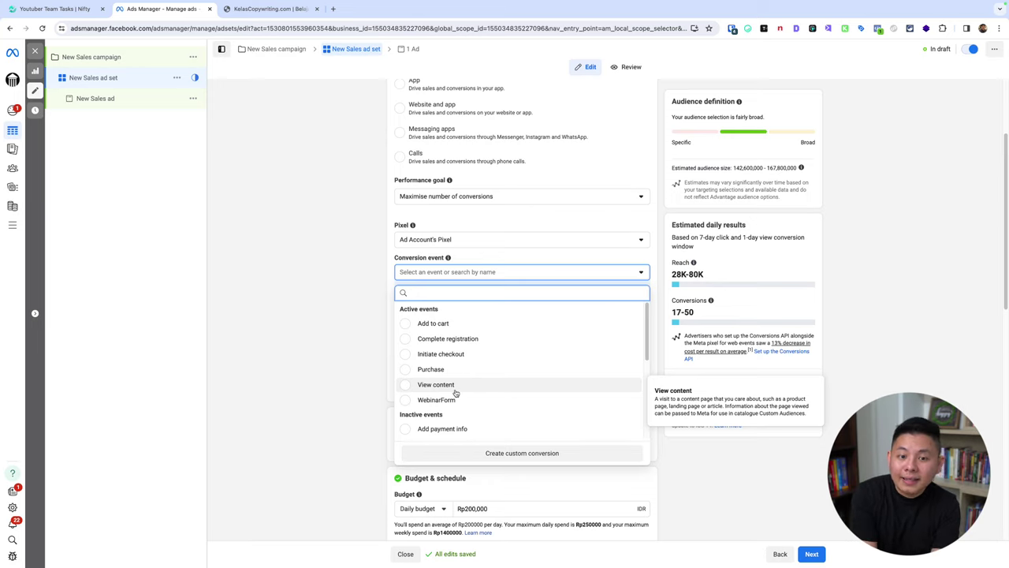
left_click(493, 369)
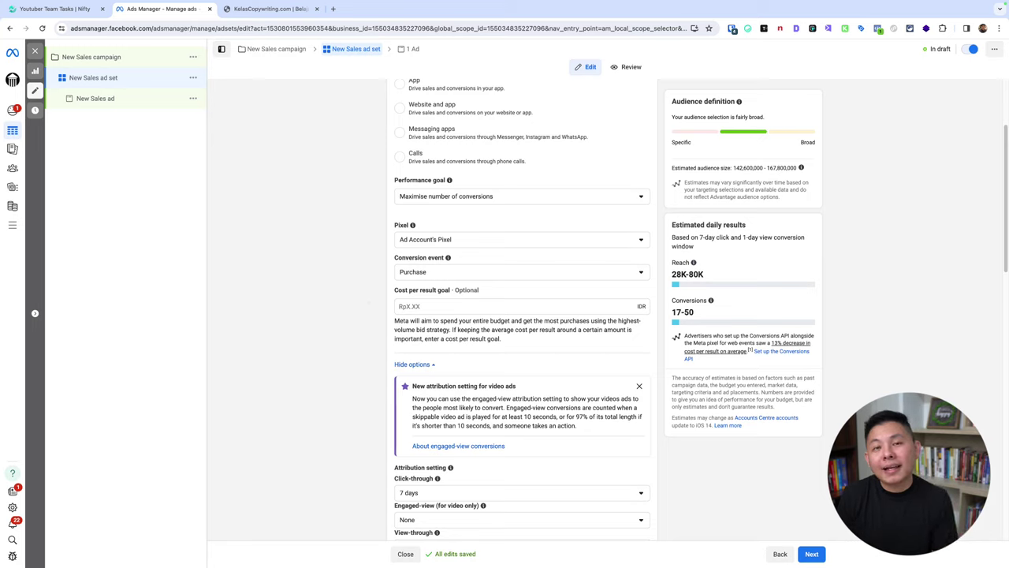
Review the pixels available to the ad set, then check the KelasCopywriting.com sales page with Meta Pixel Helper
left_click(505, 238)
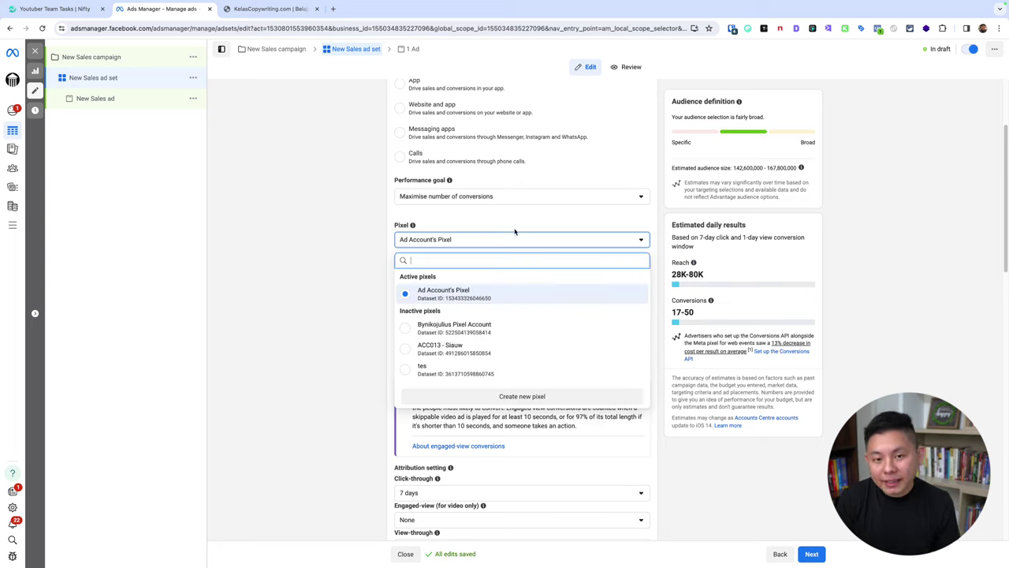
left_click(515, 227)
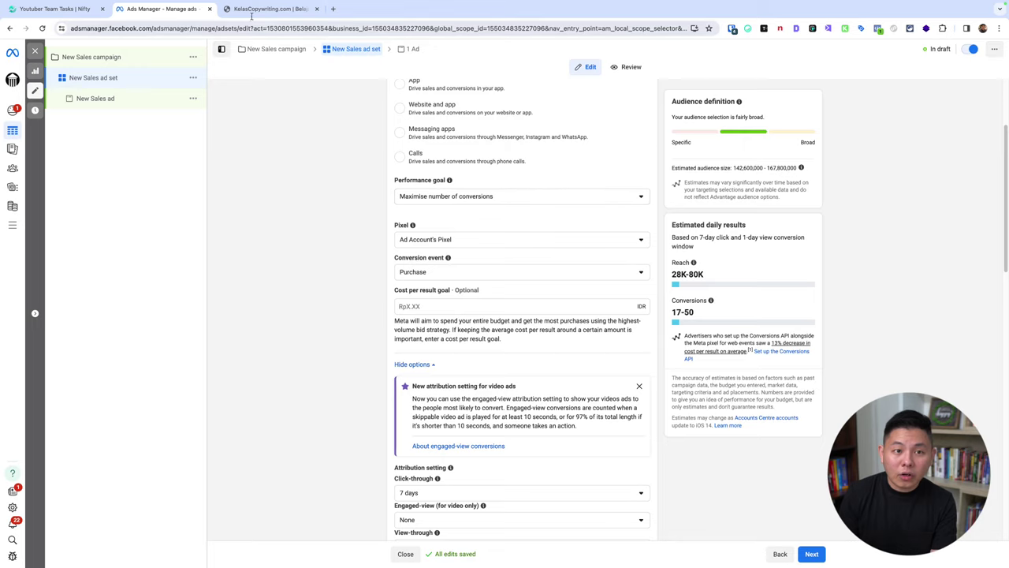
key("ctrl+Tab")
left_click(878, 28)
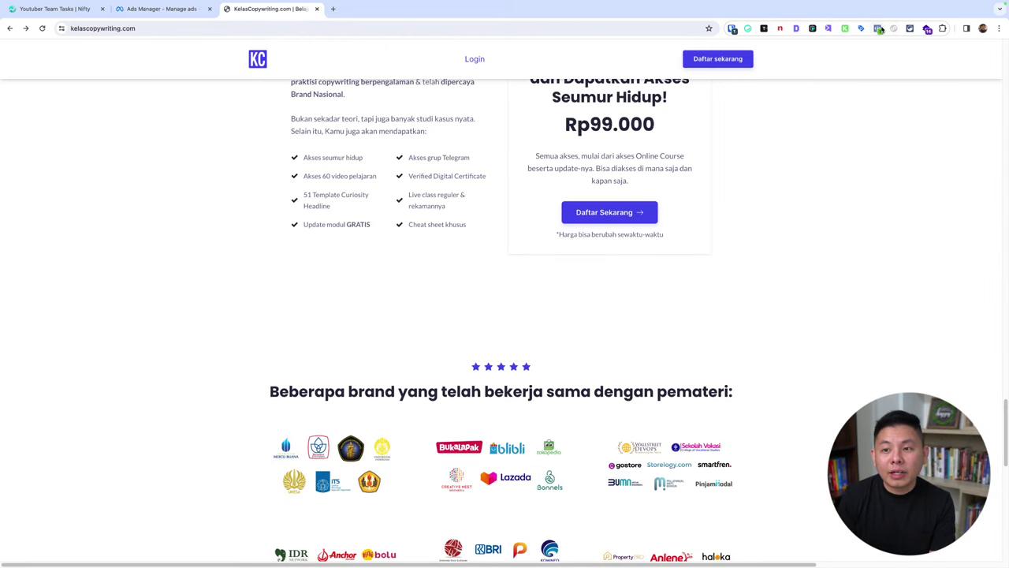
left_click(878, 29)
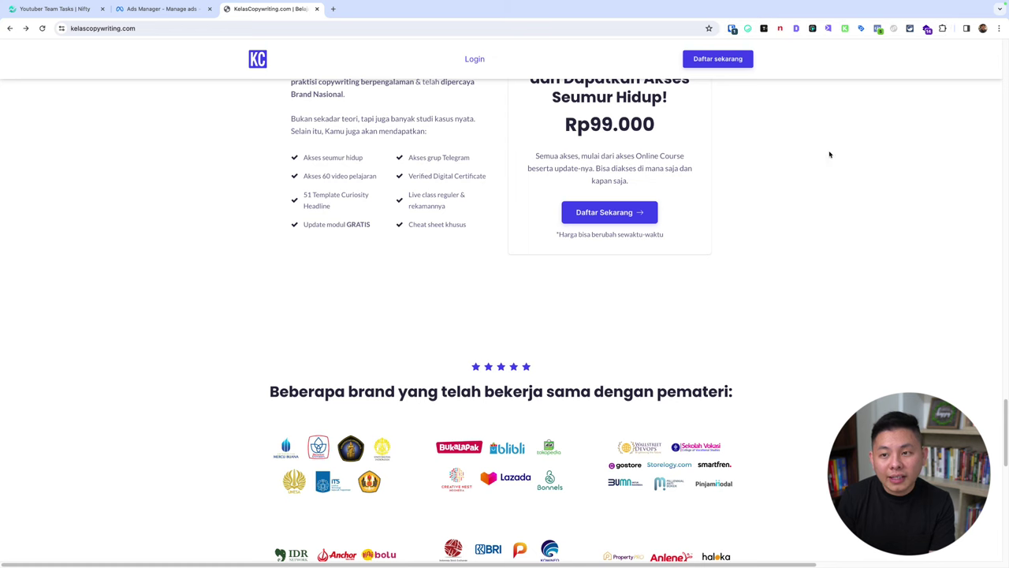
scroll(809, 308, "down", 3)
scroll(809, 308, "up", 15)
scroll(809, 308, "up", 5)
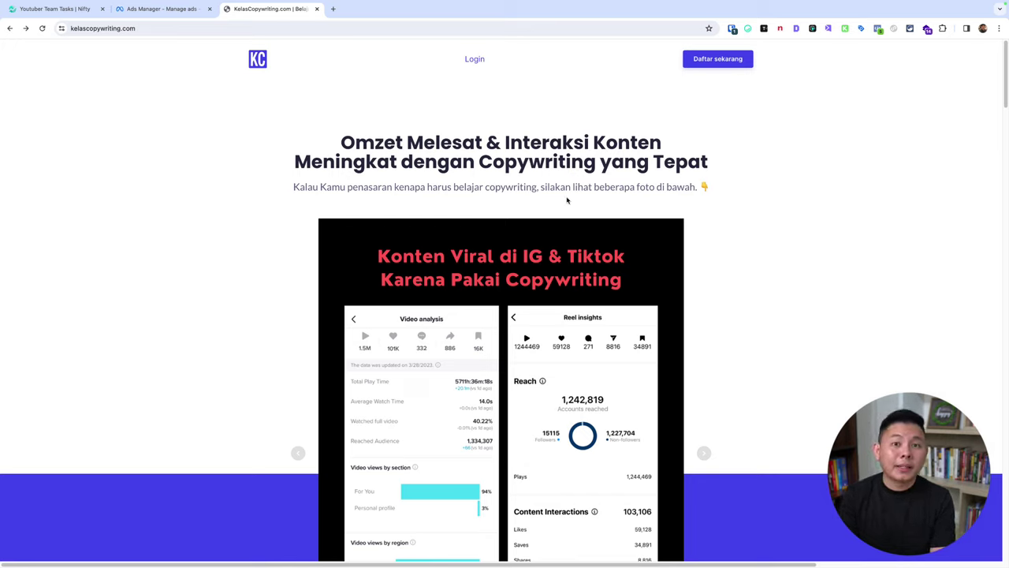
Open livehaf.com in a new tab and check the homepage's pixel events with Meta Pixel Helper
left_click(332, 9)
type("livehaf.com")
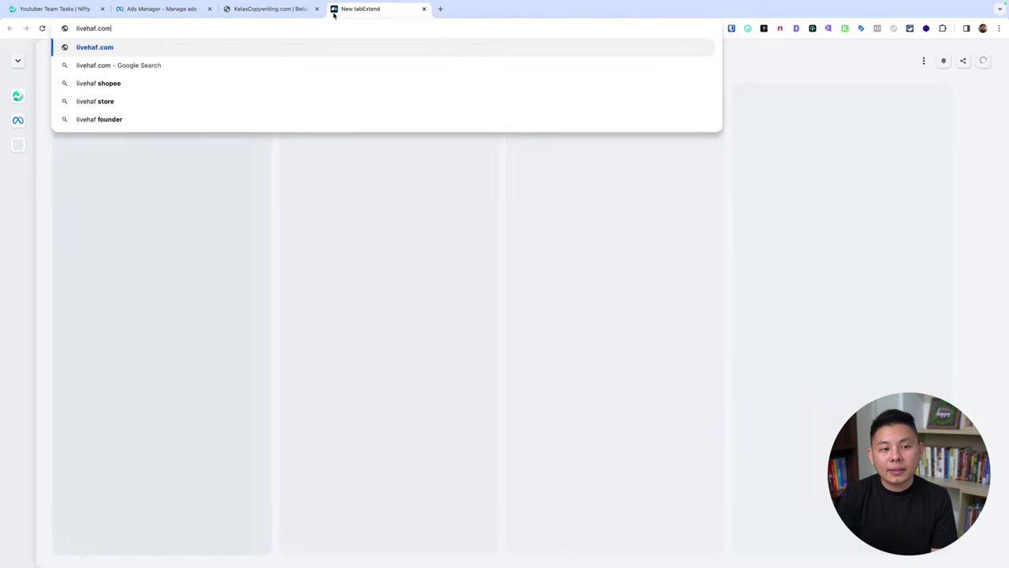
key("Return")
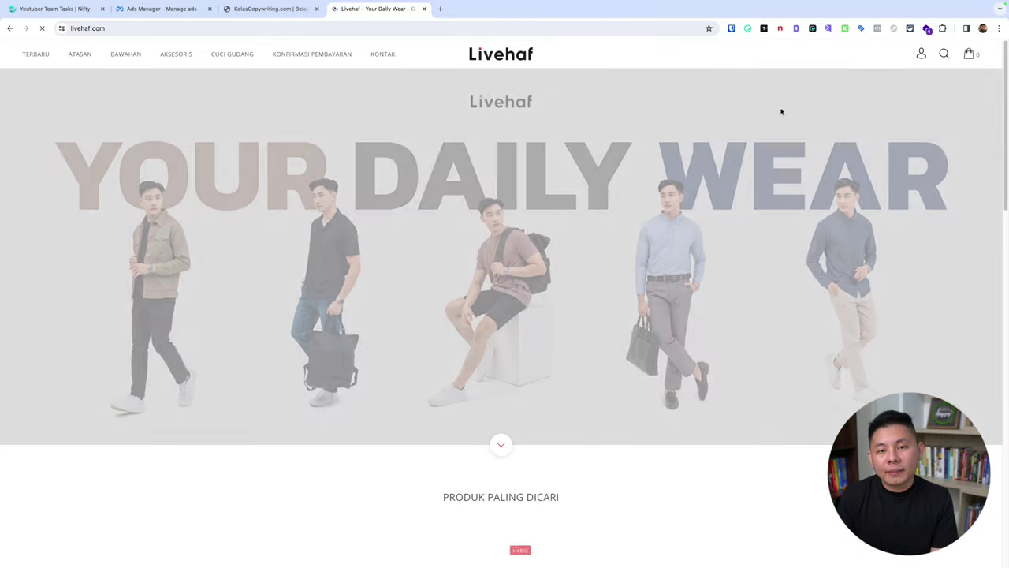
scroll(718, 219, "down", 2)
scroll(718, 220, "down", 3)
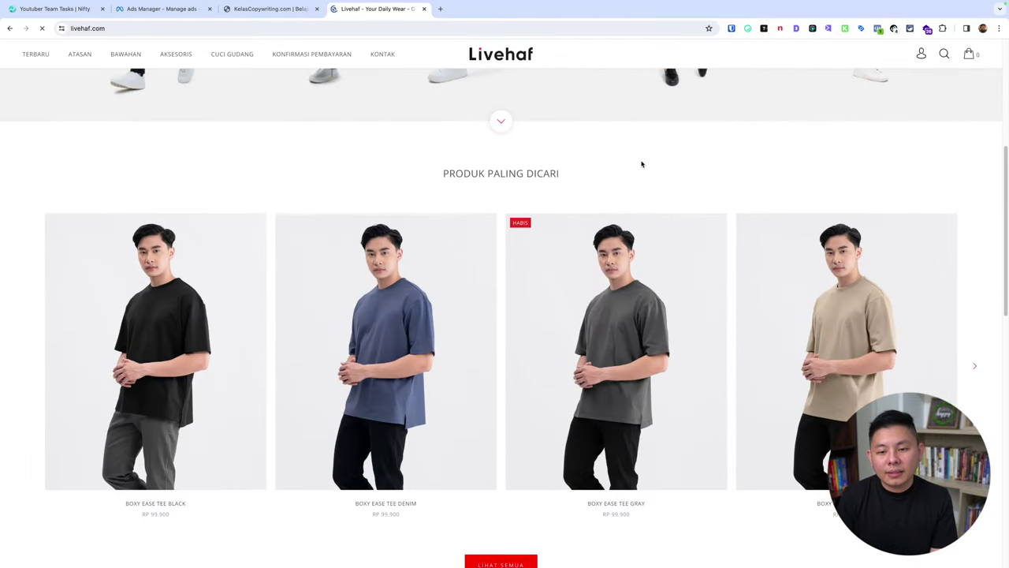
left_click(878, 29)
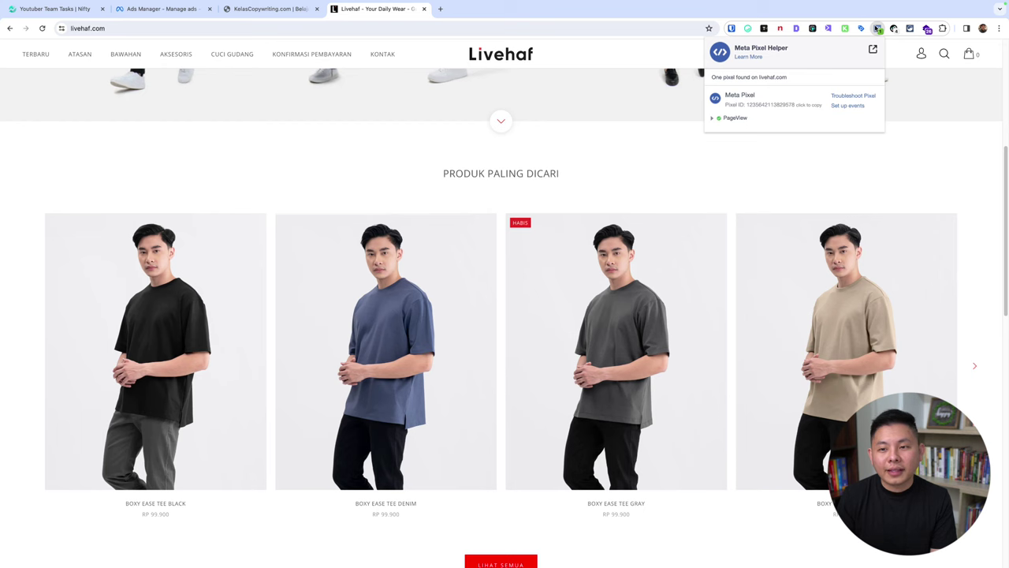
left_click(877, 29)
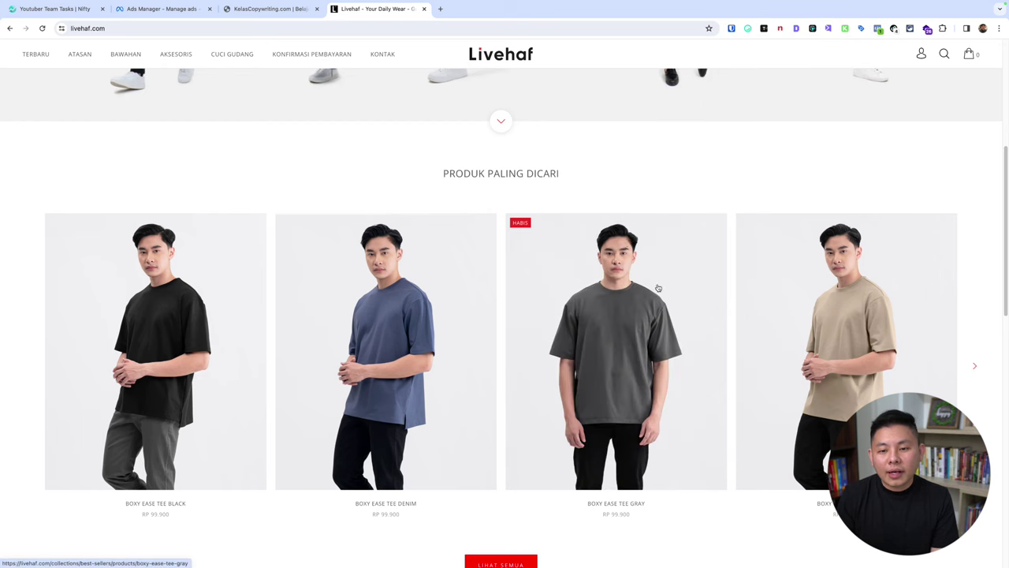
Open the Boxy Ease Tee Gray product page and underline the ViewContent event in Meta Pixel Helper
left_click(658, 288)
left_click(878, 30)
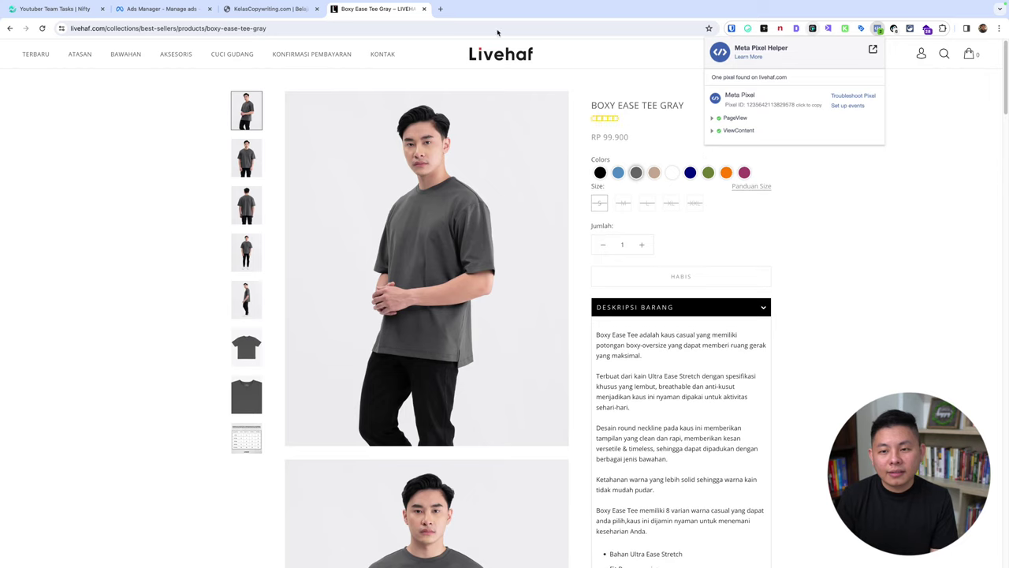
key("alt+shift+a")
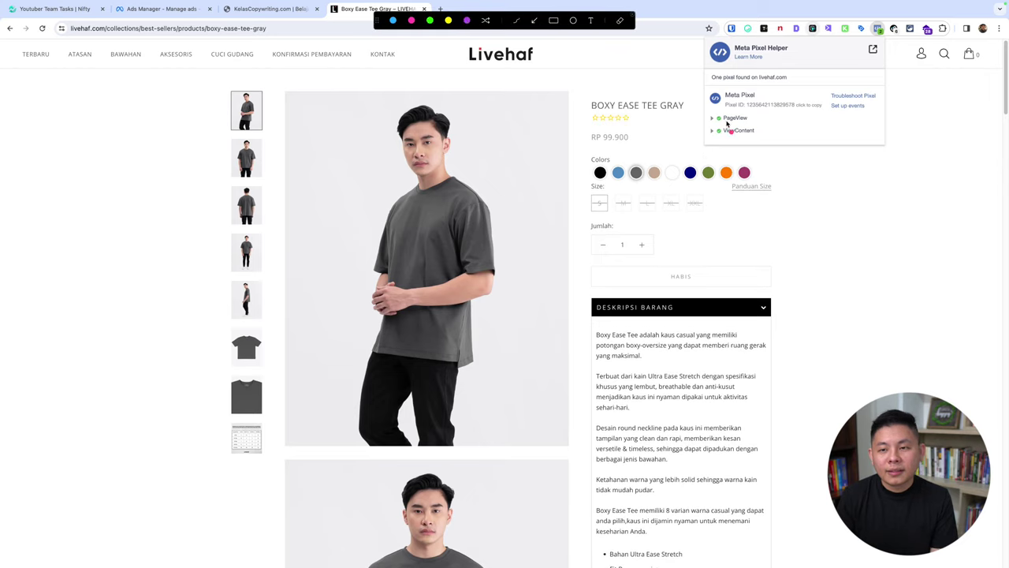
left_click_drag(720, 133, 762, 134)
key("Escape")
left_click(788, 229)
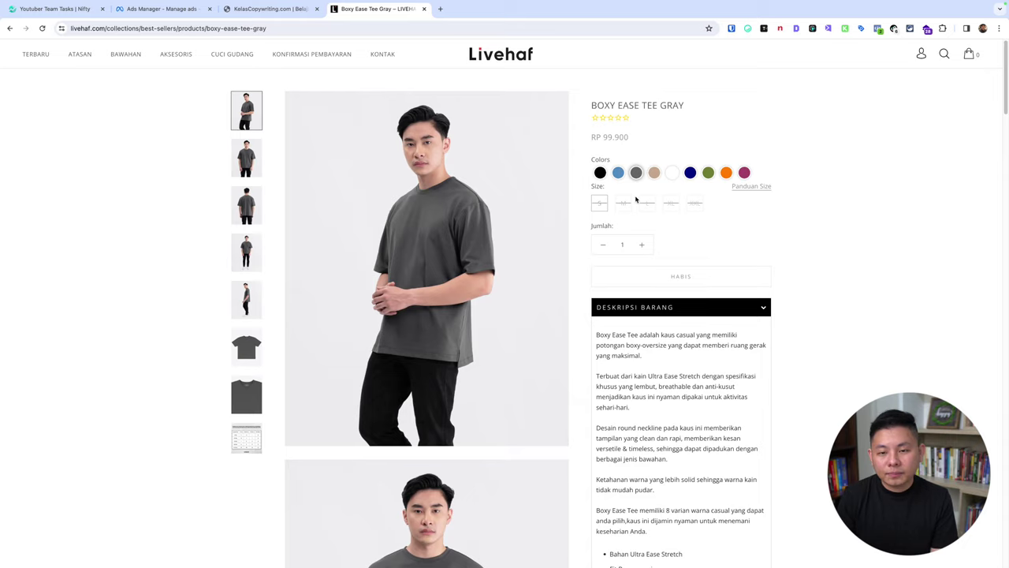
Return to the homepage, open the Boxy Ease Tee Latte product and check its events in Meta Pixel Helper
left_click(8, 29)
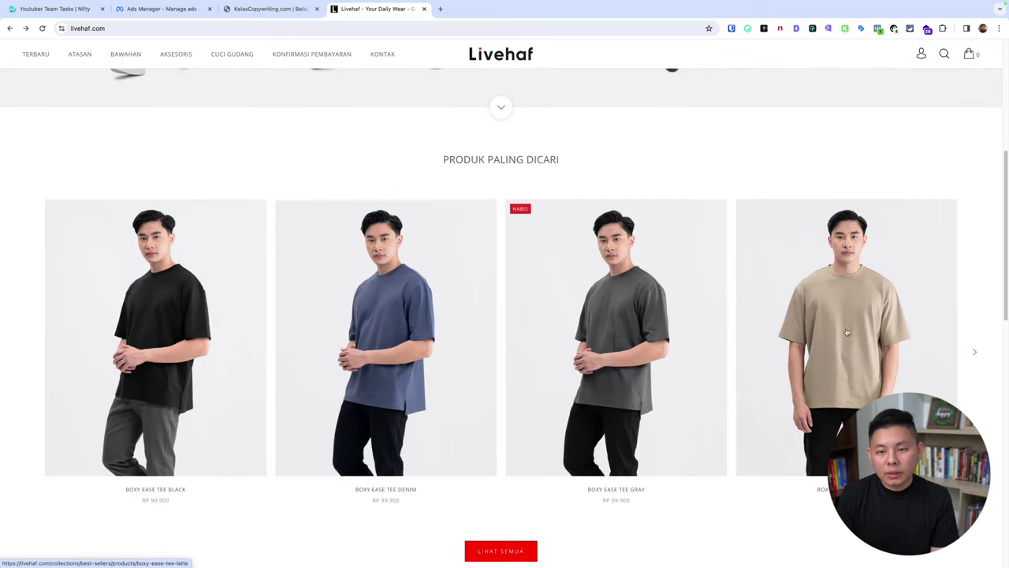
left_click(848, 333)
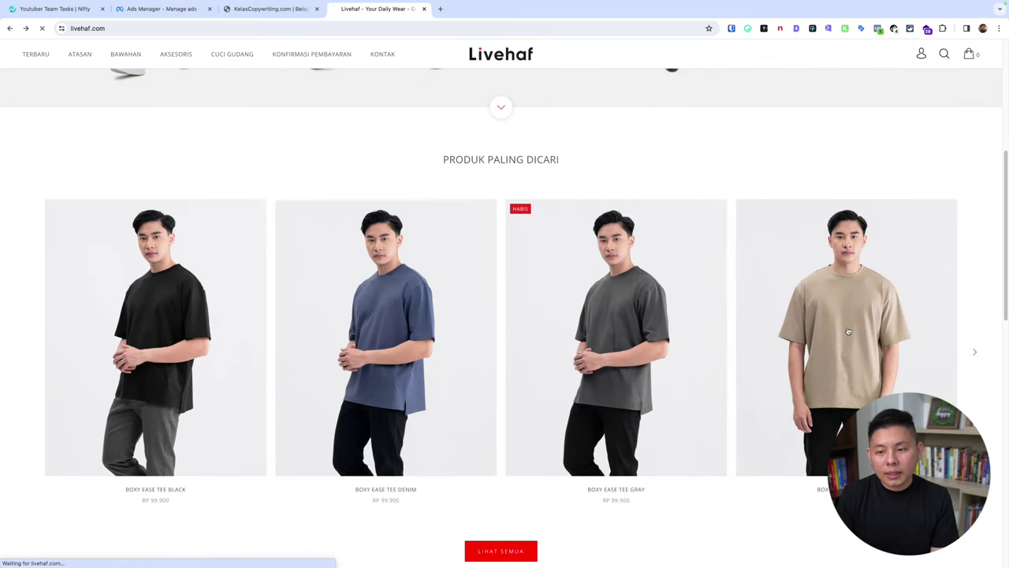
left_click(877, 28)
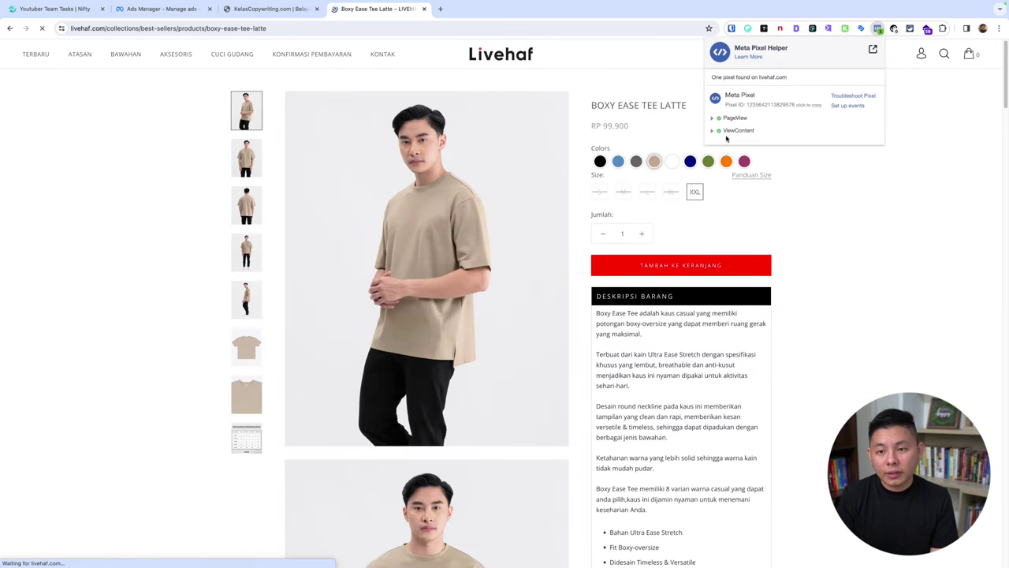
Add the XXL Latte tee to the cart, underline AddToCart in Meta Pixel Helper, and proceed to checkout
left_click(691, 276)
left_click(877, 29)
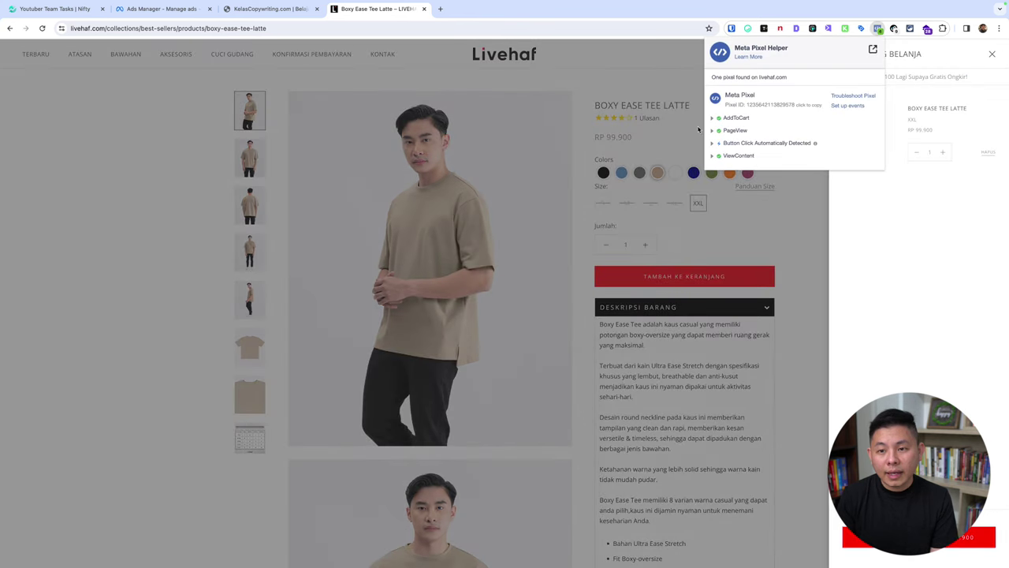
left_click_drag(720, 122, 749, 123)
key("Escape")
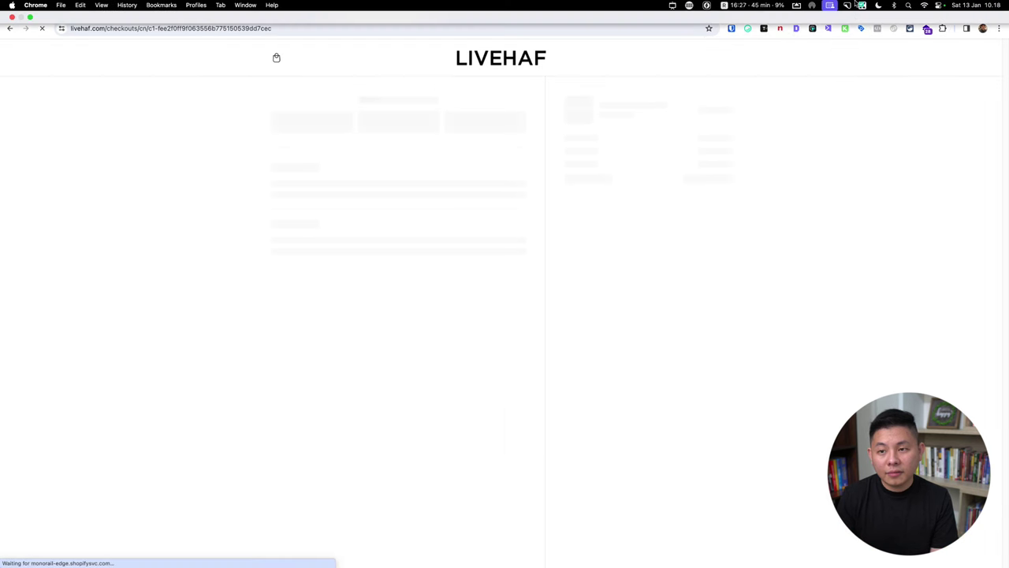
Underline the InitiateCheckout event in Meta Pixel Helper on the checkout page and look through the checkout form down to Pay now
left_click(879, 30)
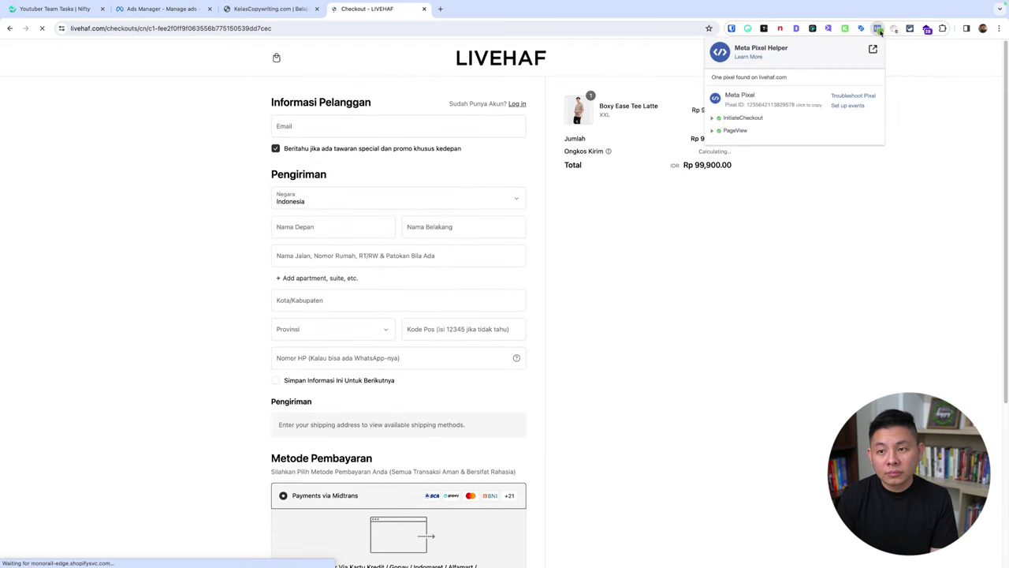
key("super+shift+a")
left_click_drag(720, 129, 791, 130)
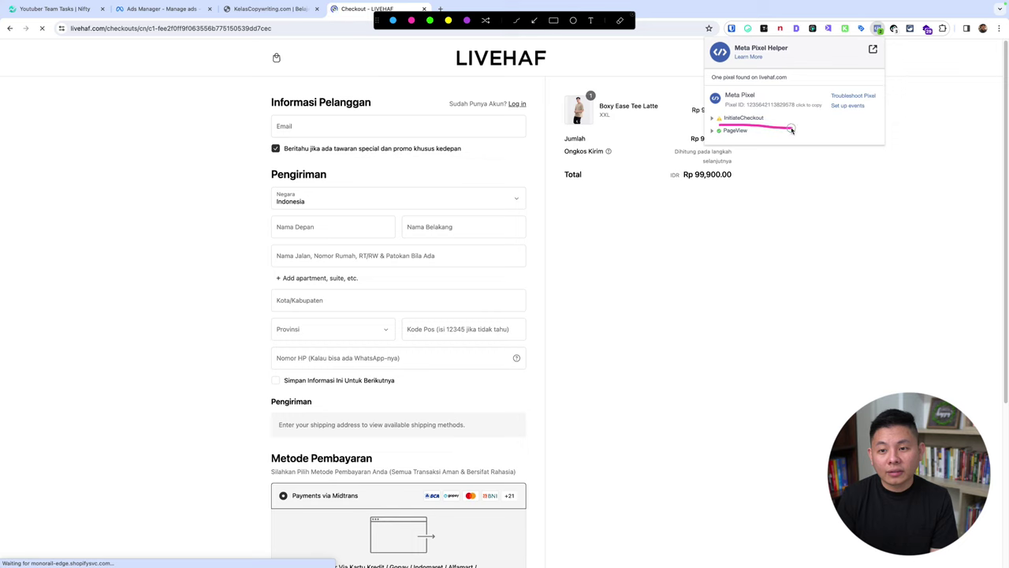
key("Escape")
scroll(634, 294, "down", 3)
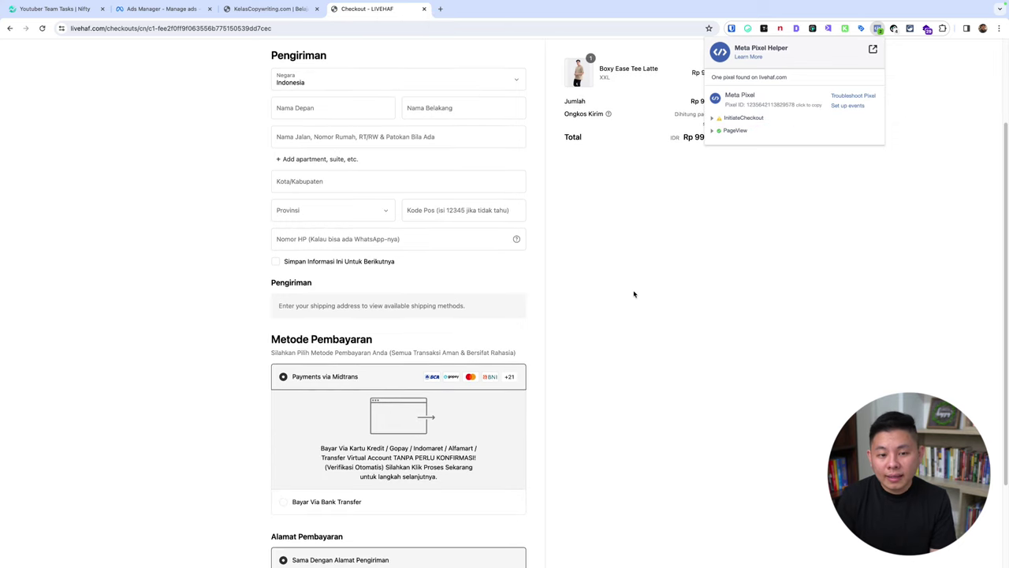
scroll(642, 294, "down", 3)
left_click(674, 296)
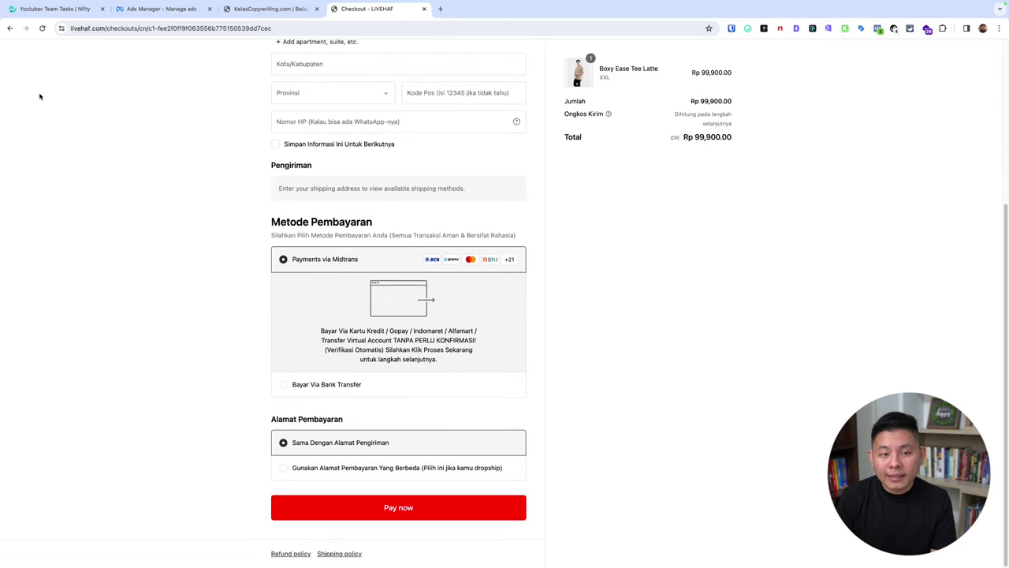
Go back from checkout to the store homepage, switch to Ads Manager and open the ad set's conversion event list
left_click(9, 27)
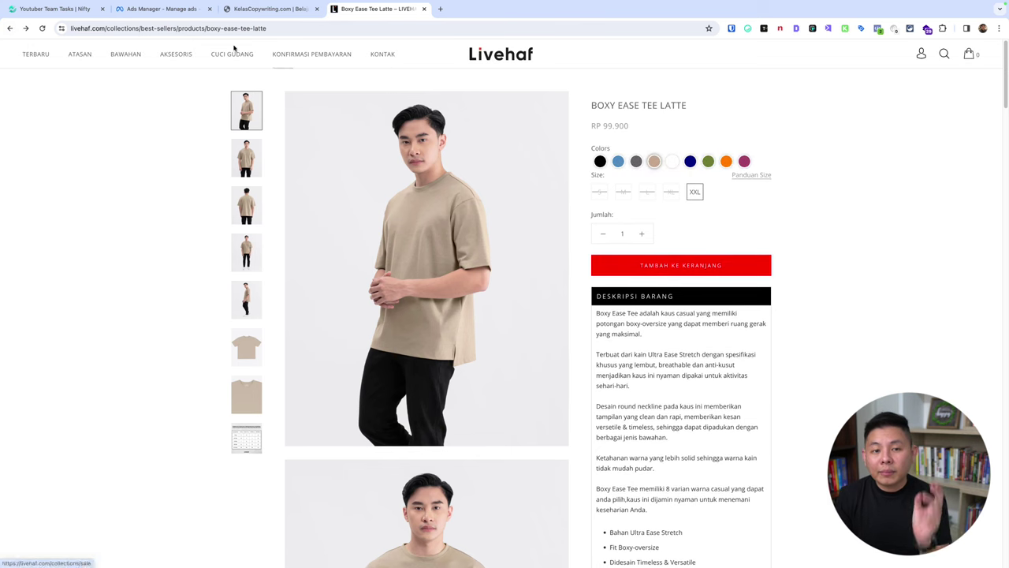
key("super+bracketleft")
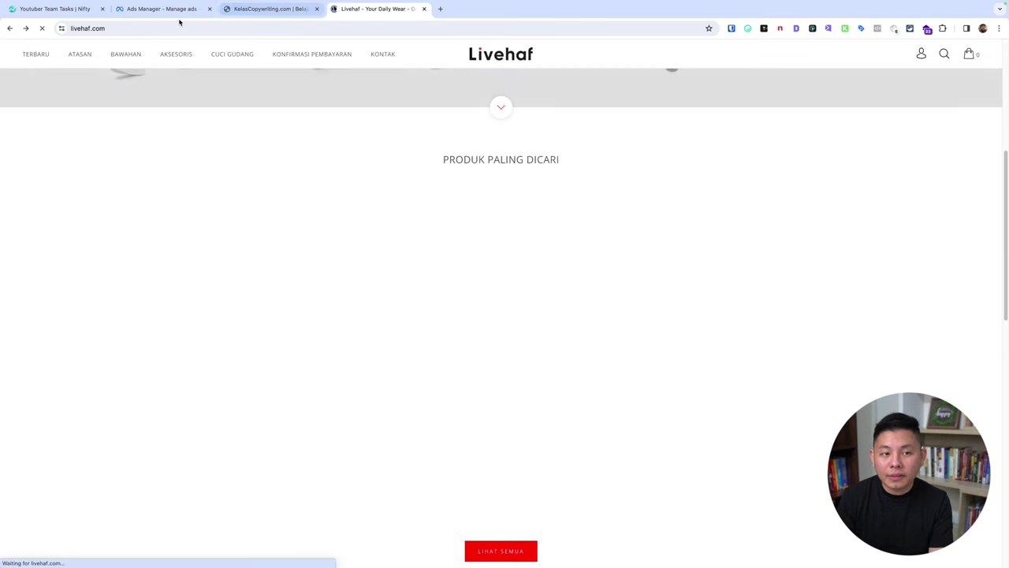
left_click(167, 10)
left_click(487, 272)
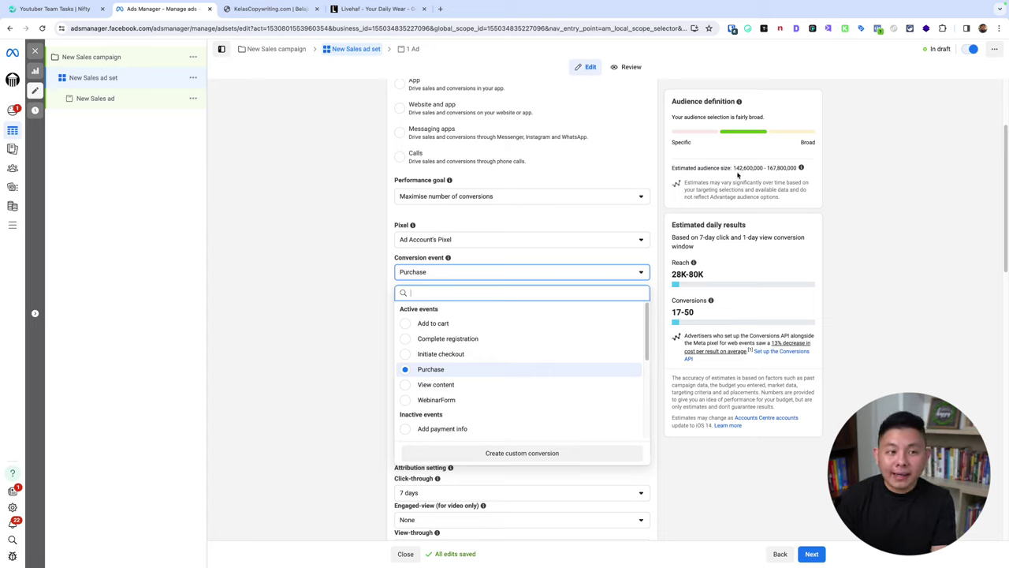
Close the ad set editor, go to the campaigns list, apply the M1 column preset and look across its columns
left_click(35, 51)
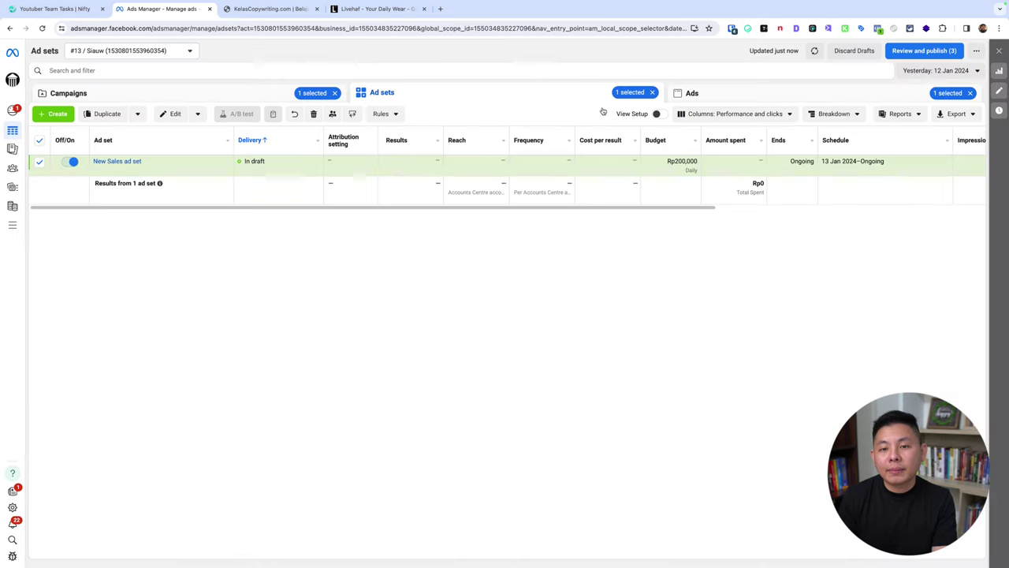
left_click(257, 95)
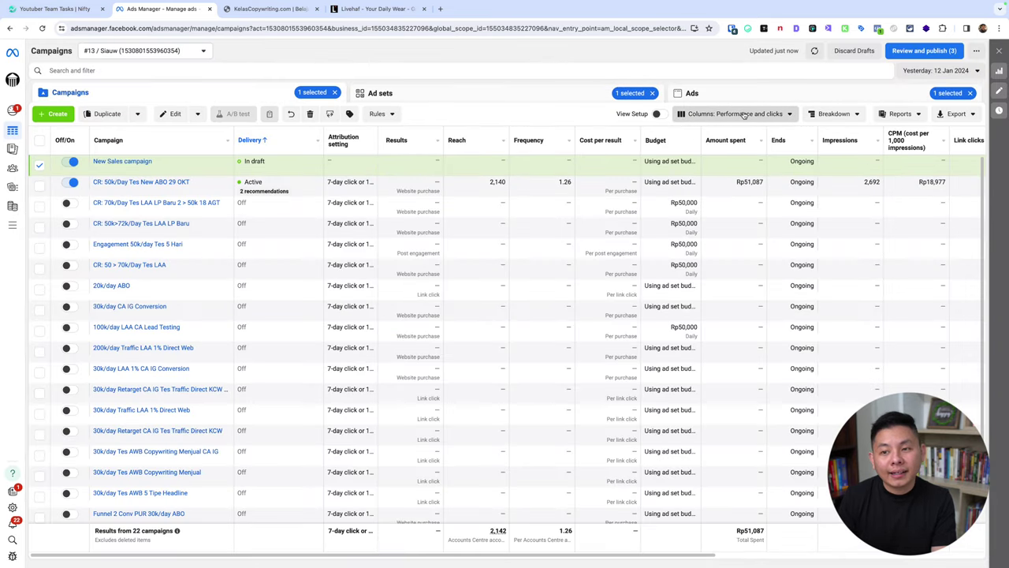
left_click(745, 114)
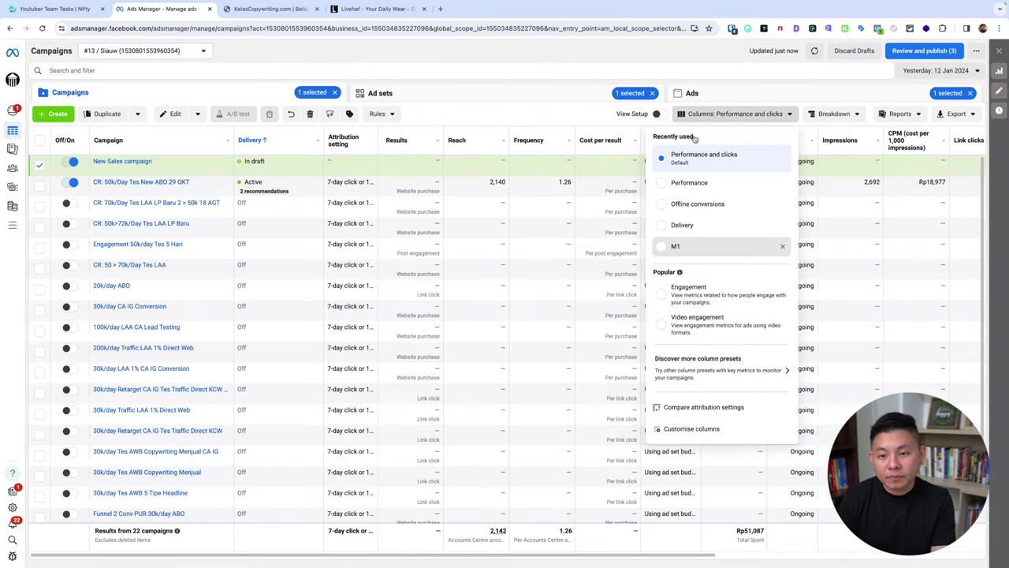
left_click(675, 246)
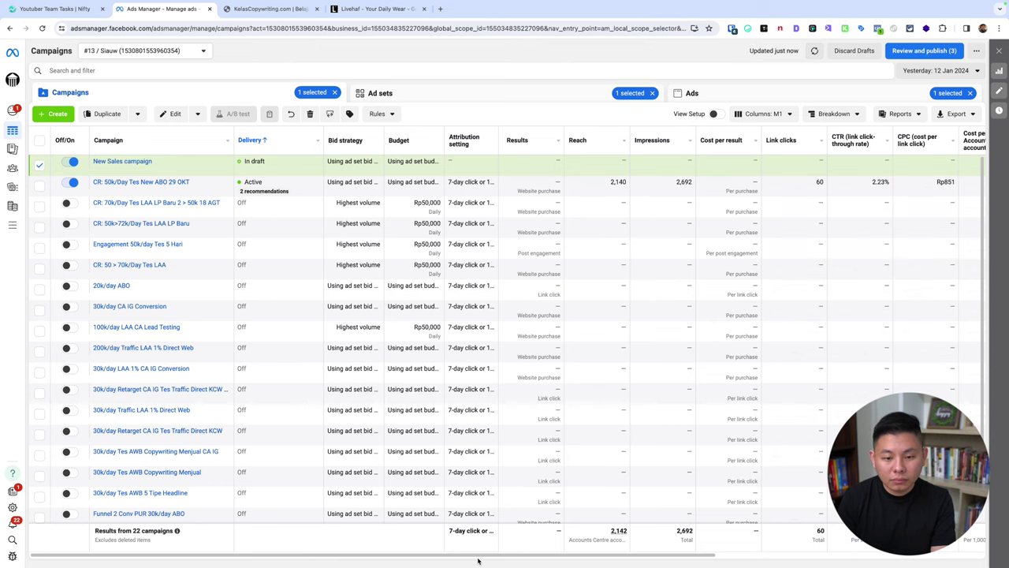
scroll(478, 556, "right", 10)
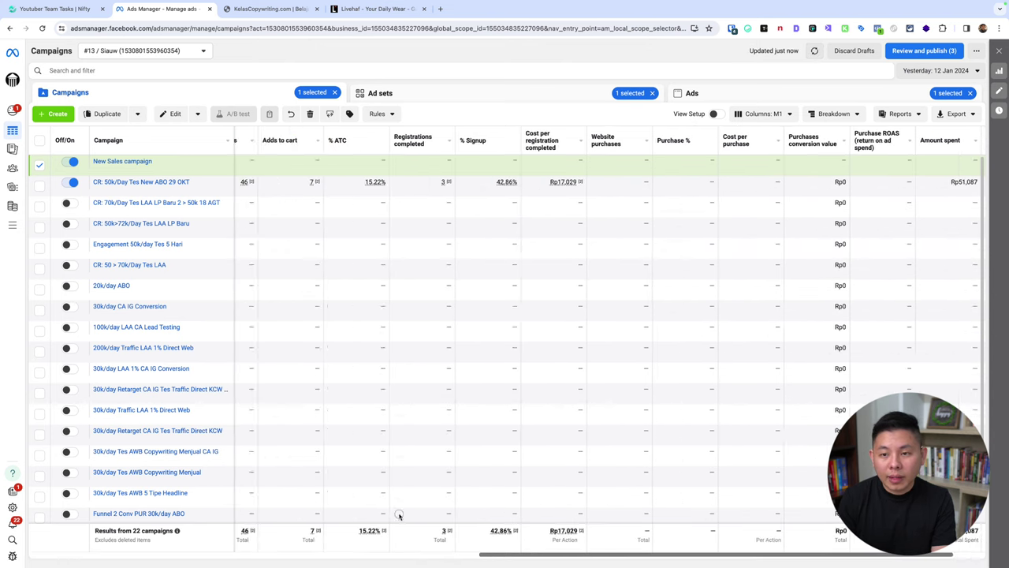
scroll(399, 514, "left", 10)
Customise the columns, removing Ad set name, Bid strategy, Budget, Last significant edit, Attribution setting and Results
left_click(781, 114)
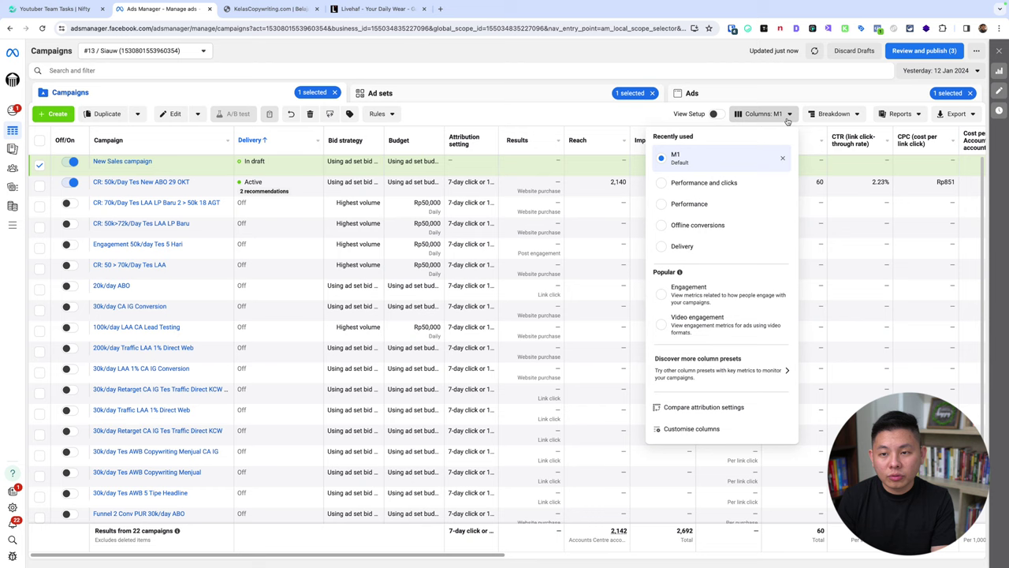
left_click(702, 430)
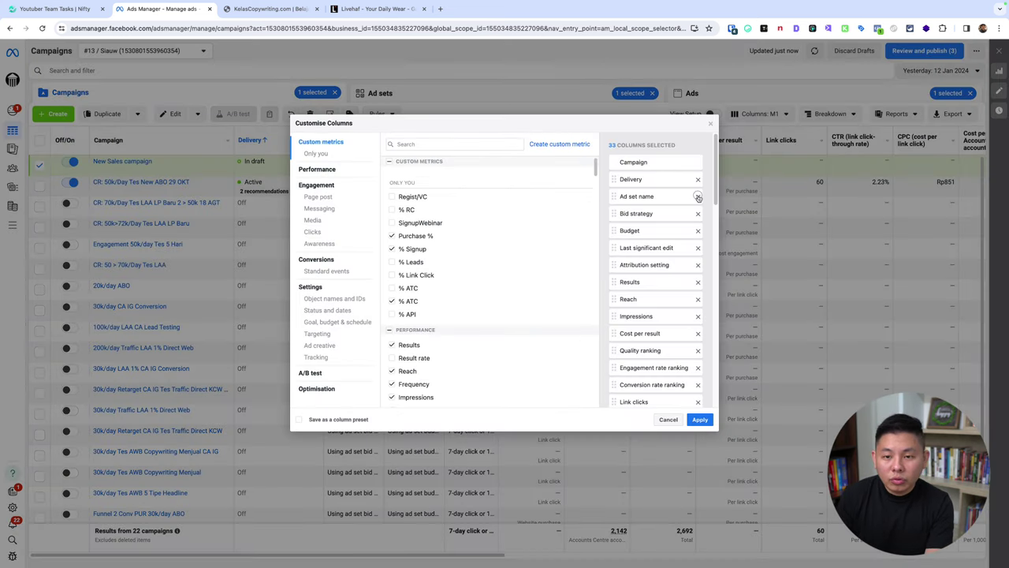
left_click(698, 196)
left_click(697, 196)
left_click(697, 197)
left_click(698, 197)
left_click(698, 197)
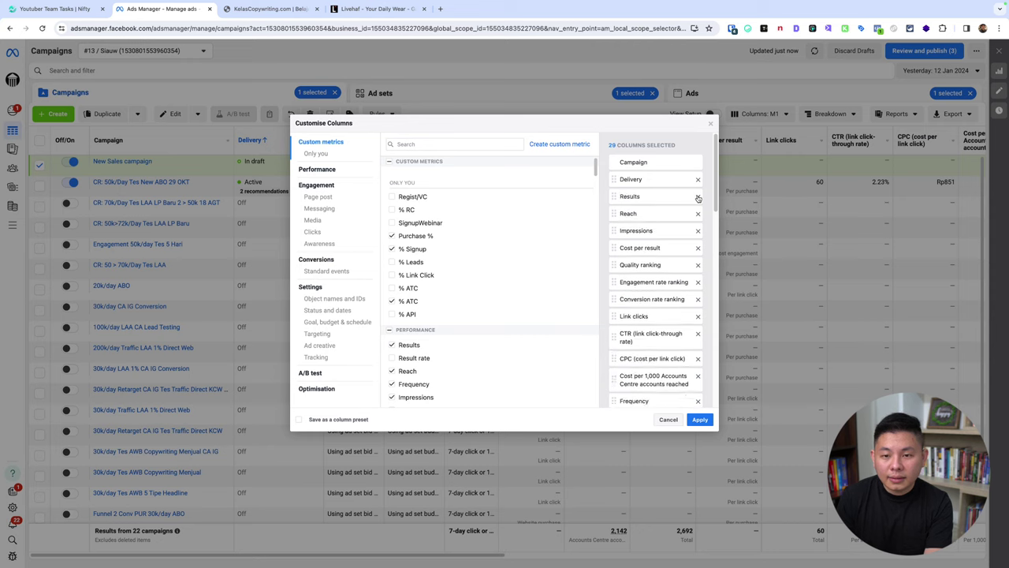
left_click(697, 197)
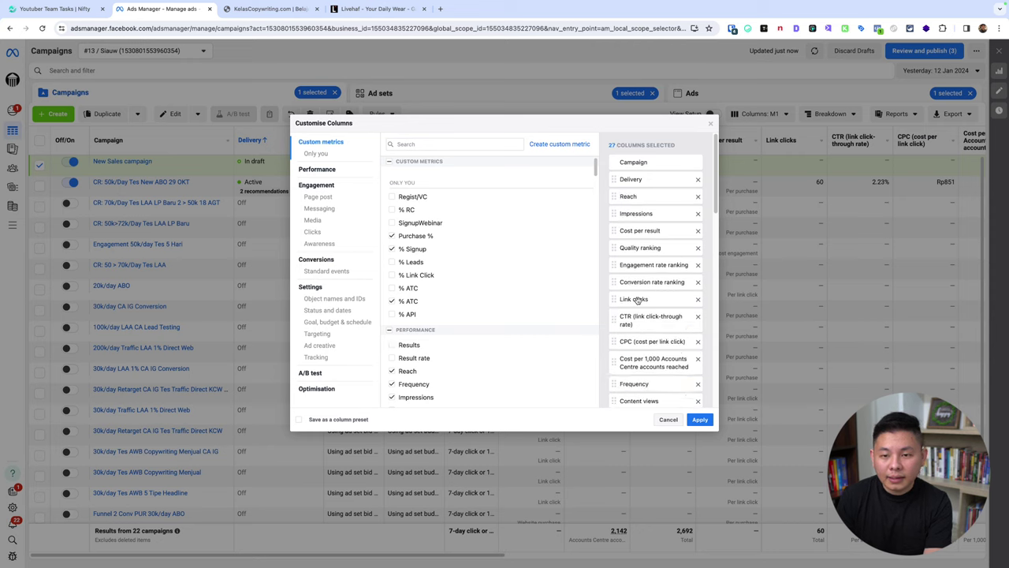
Move the Amount spent column from near the end of the selected columns to directly after Delivery
scroll(660, 323, "down", 2)
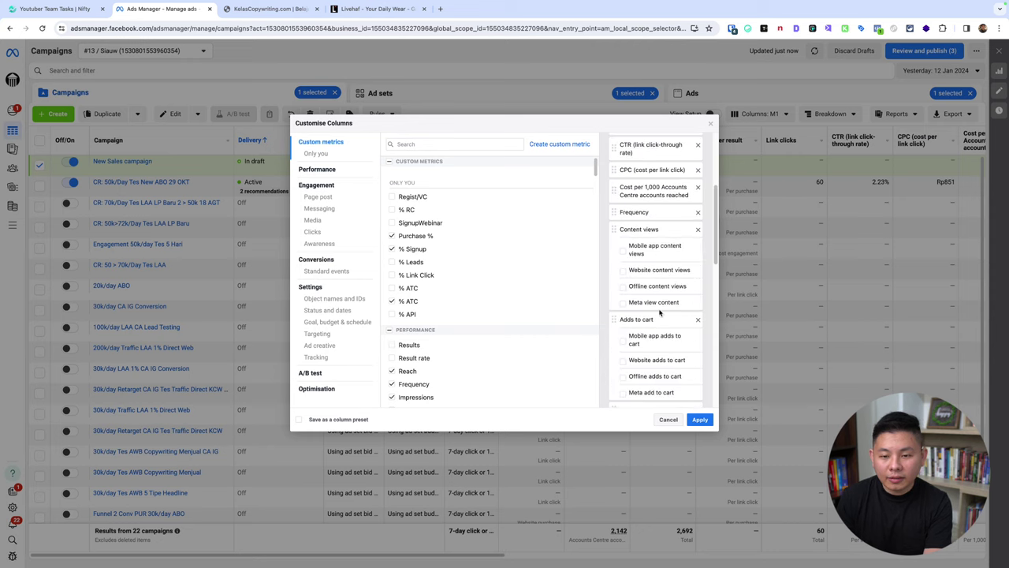
scroll(654, 305, "down", 2)
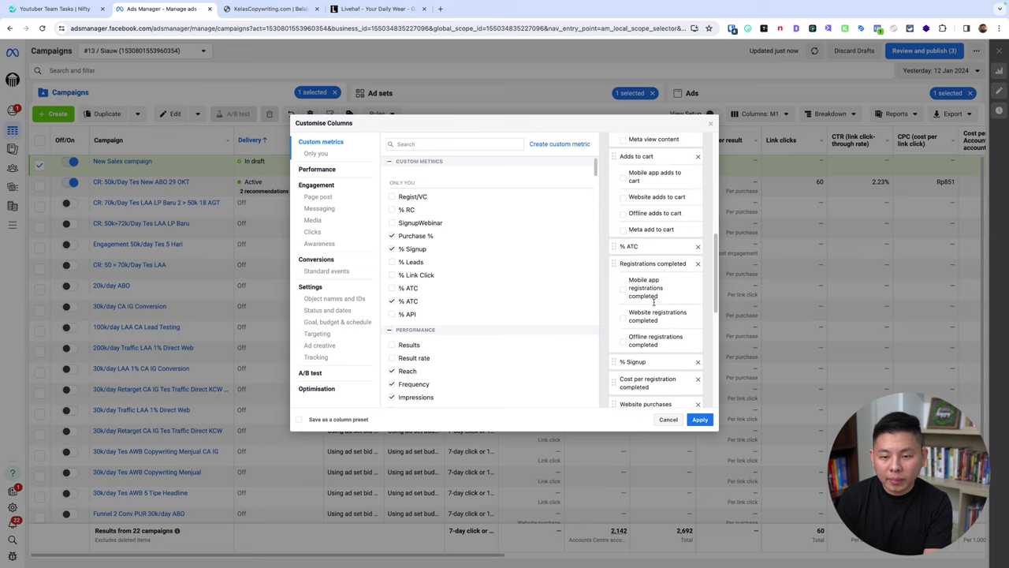
scroll(654, 302, "down", 3)
scroll(654, 304, "down", 2)
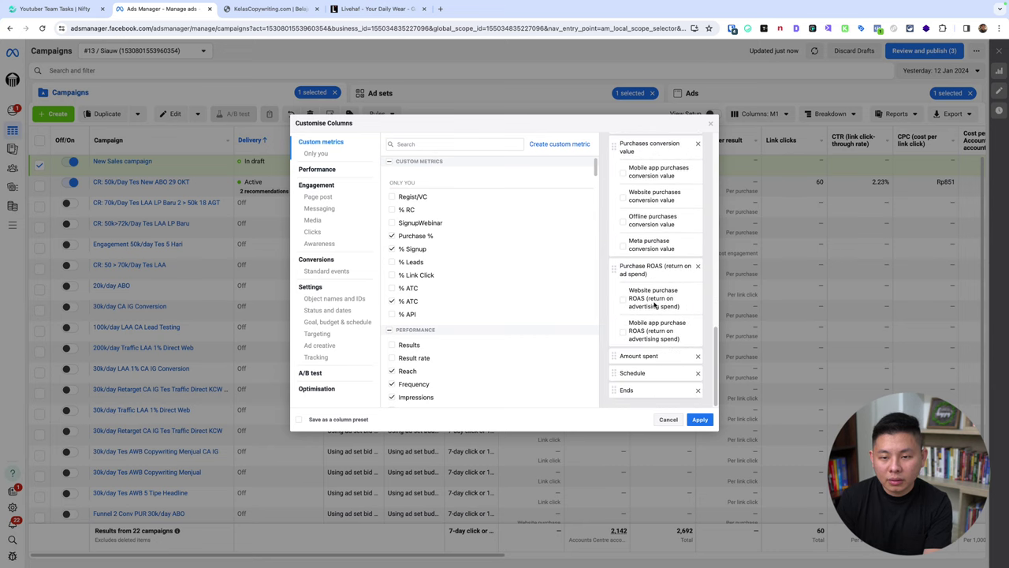
left_click_drag(661, 354, 677, 209)
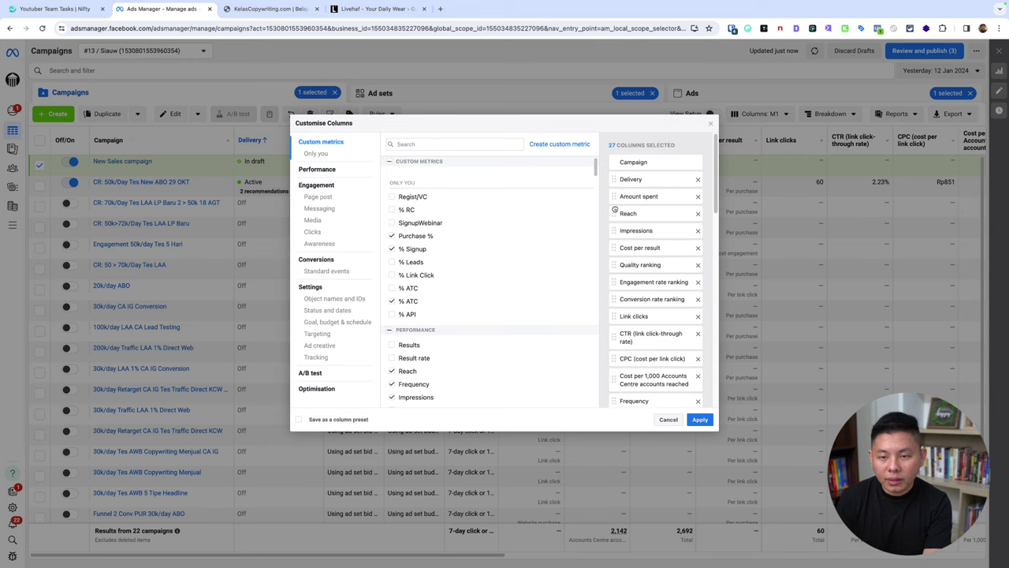
Search the available metrics for "cpm" and add the CPM (cost per 1,000 impressions) column
left_click(486, 144)
type("cpm")
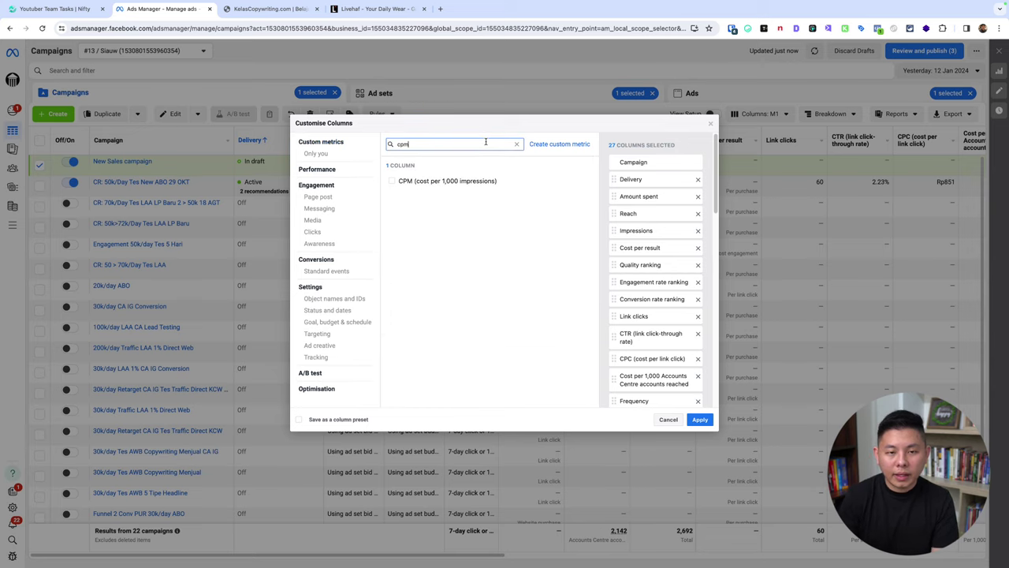
left_click(481, 180)
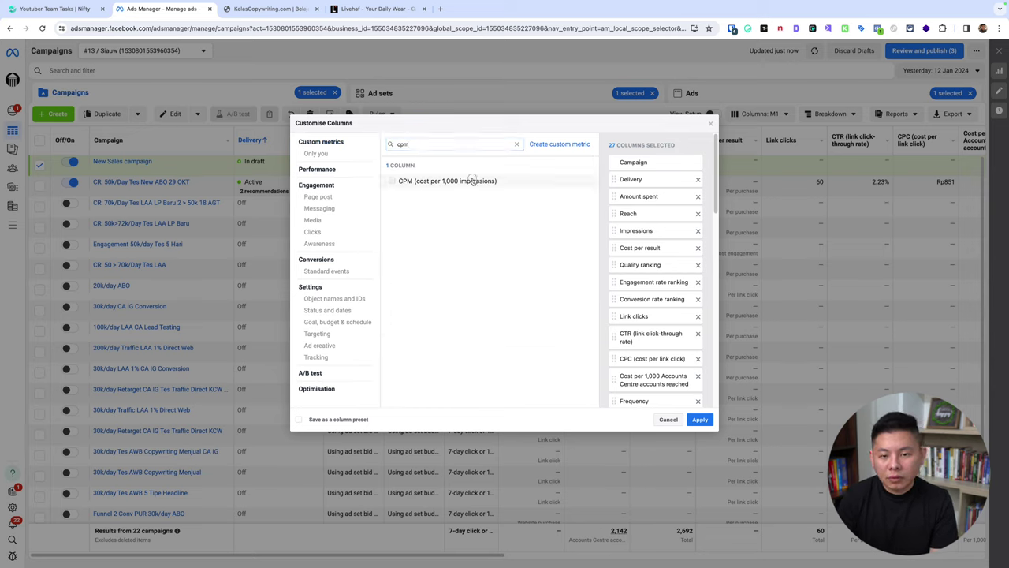
Remove Cost per result, the three ranking columns, CPC and Cost per 1,000 Accounts Centre accounts reached, and place Frequency directly after Impressions
left_click(698, 248)
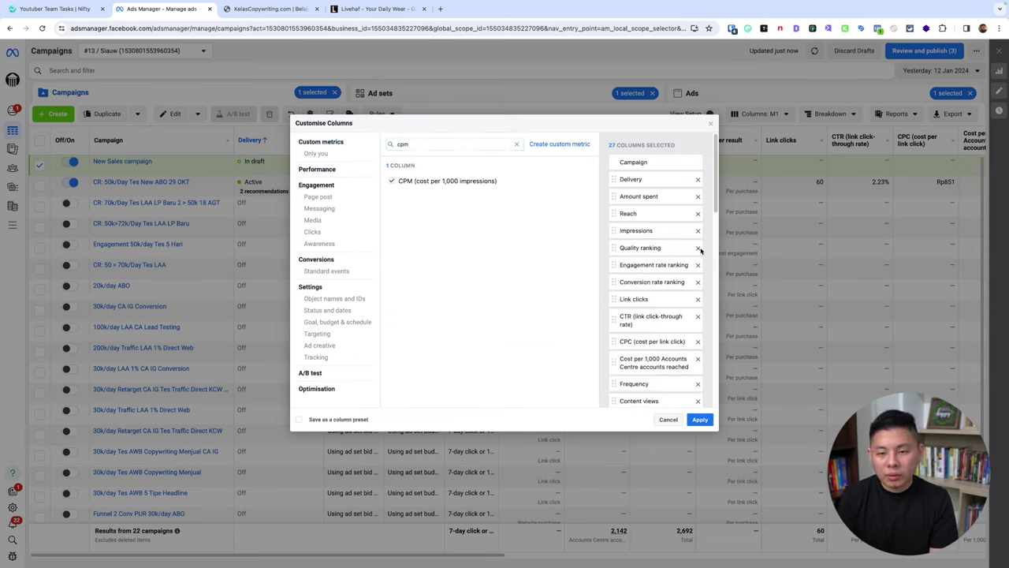
left_click(698, 248)
left_click(698, 248)
left_click(698, 248)
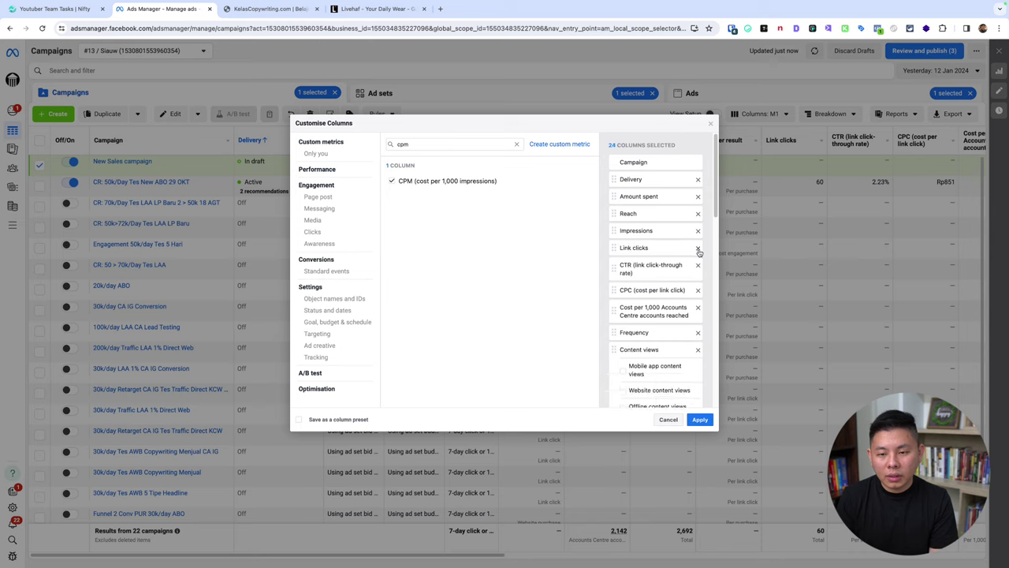
left_click(699, 291)
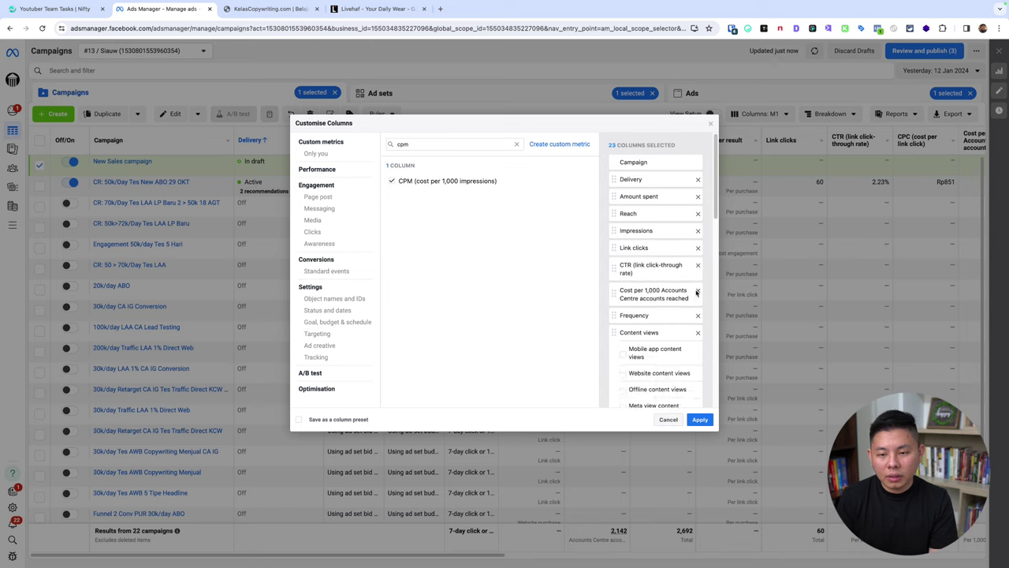
left_click(699, 293)
left_click_drag(664, 278, 652, 248)
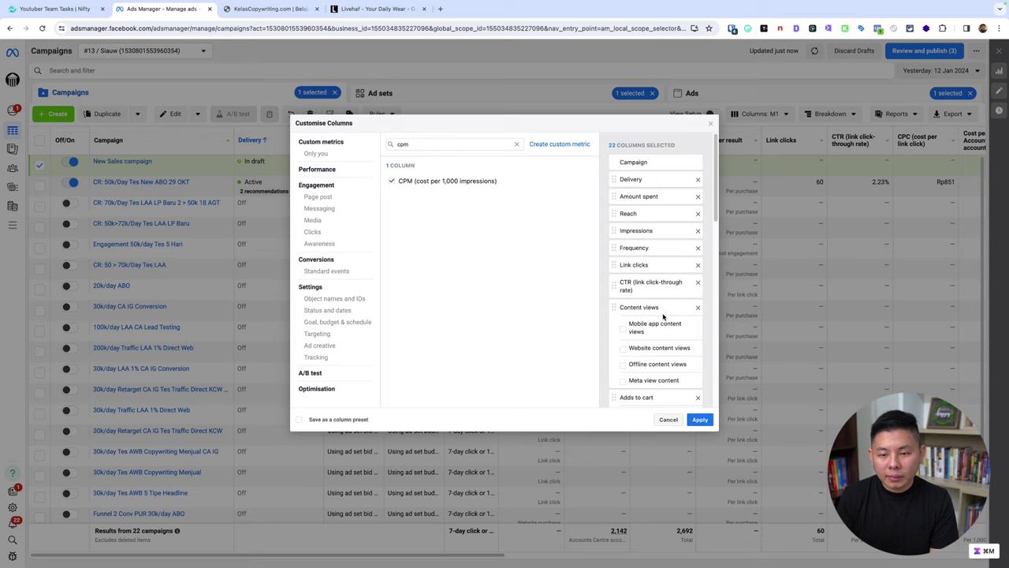
Remove the Registrations completed, % Signup, Cost per registration completed, Website purchases, Schedule and Ends columns from the selection
scroll(662, 317, "down", 5)
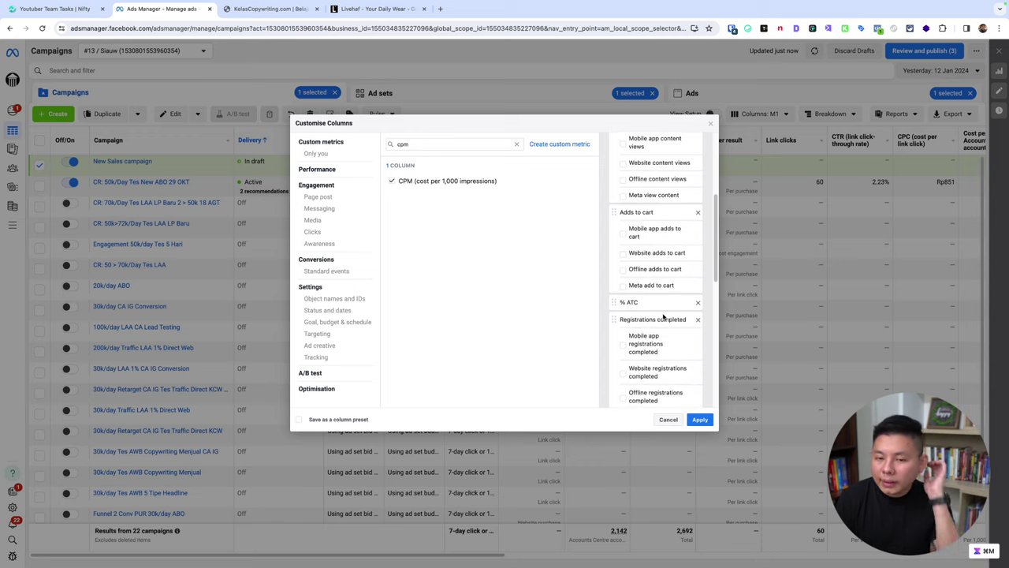
scroll(663, 316, "down", 3)
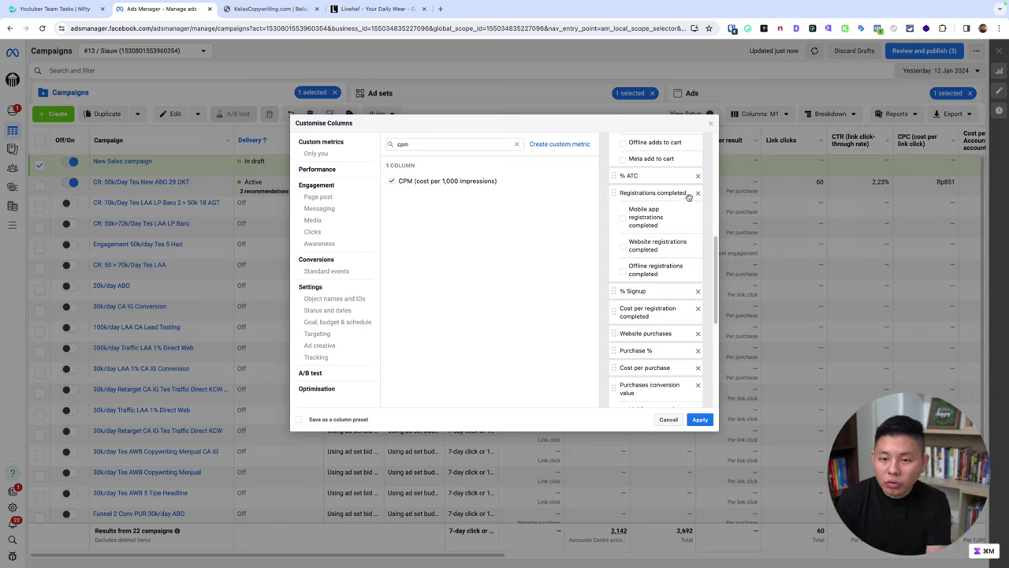
left_click(698, 194)
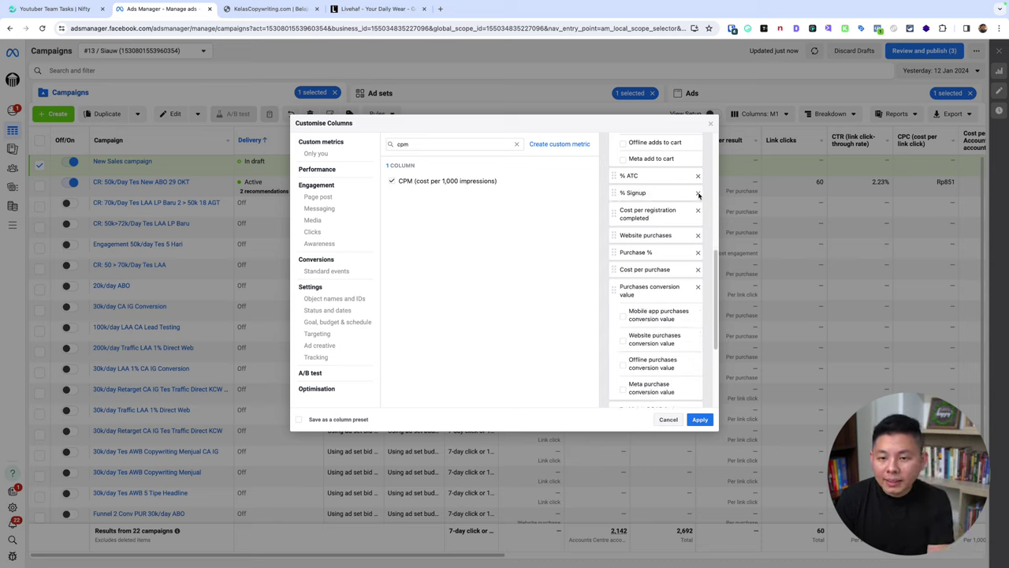
left_click(697, 193)
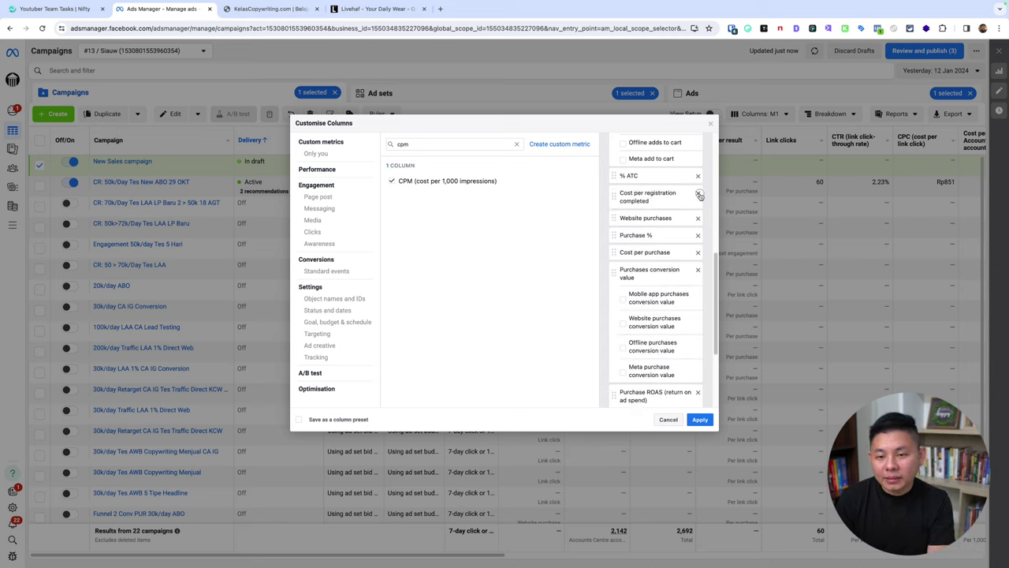
left_click(698, 194)
left_click(697, 193)
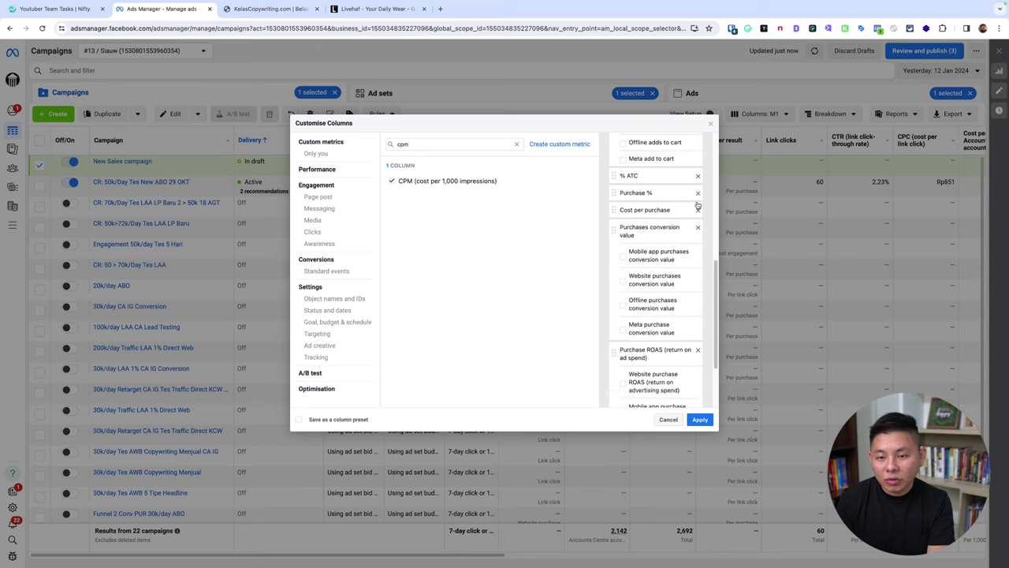
scroll(680, 312, "down", 2)
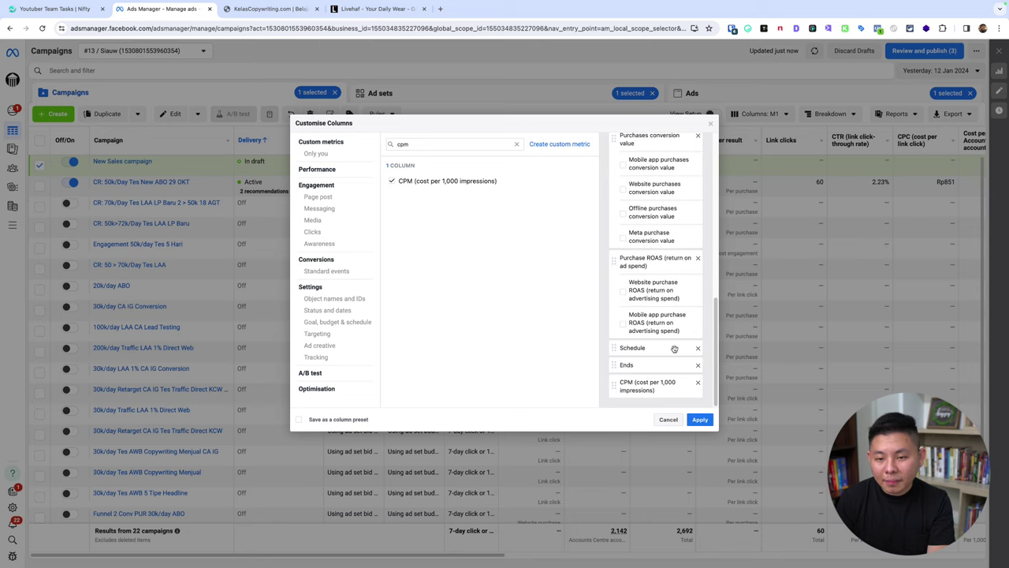
left_click(698, 348)
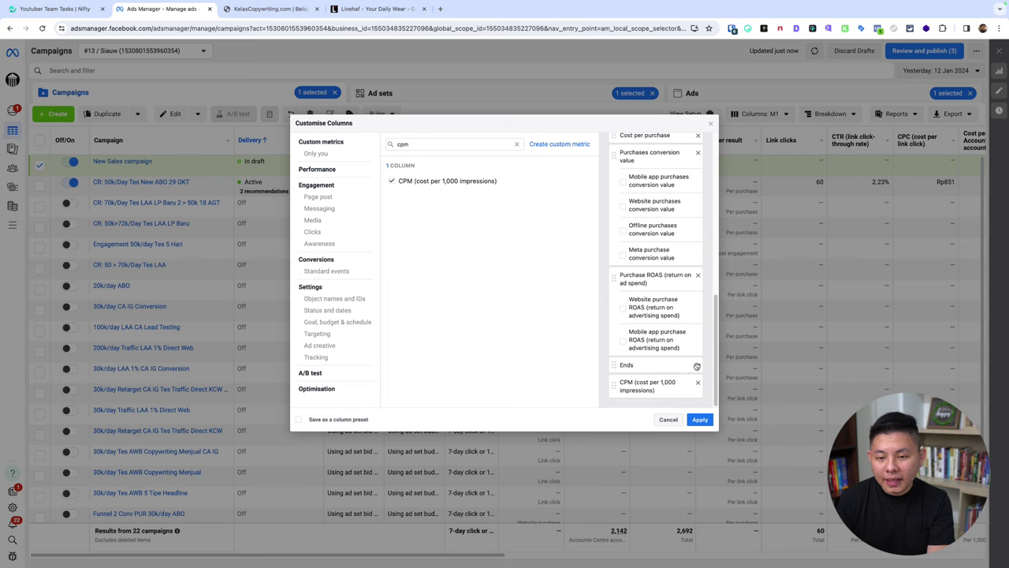
Place CPM (cost per 1,000 impressions) directly after Impressions and apply the customised columns
left_click_drag(666, 386, 666, 250)
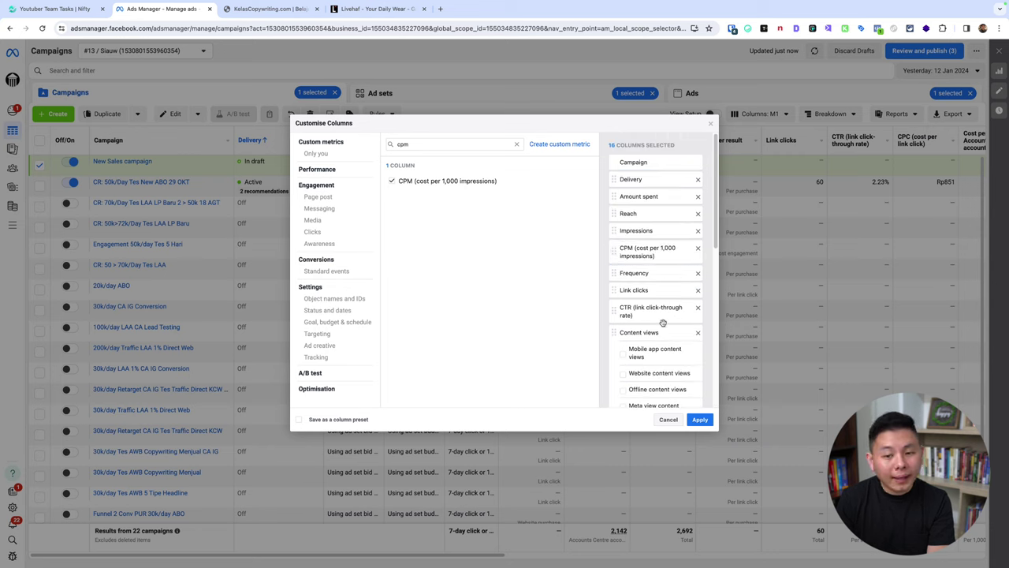
scroll(660, 322, "down", 3)
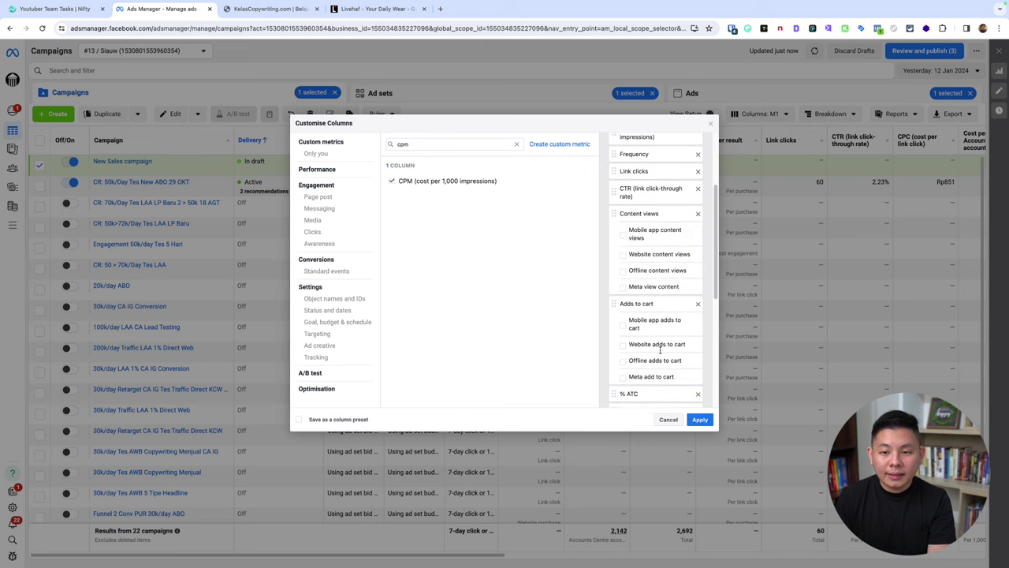
left_click(699, 418)
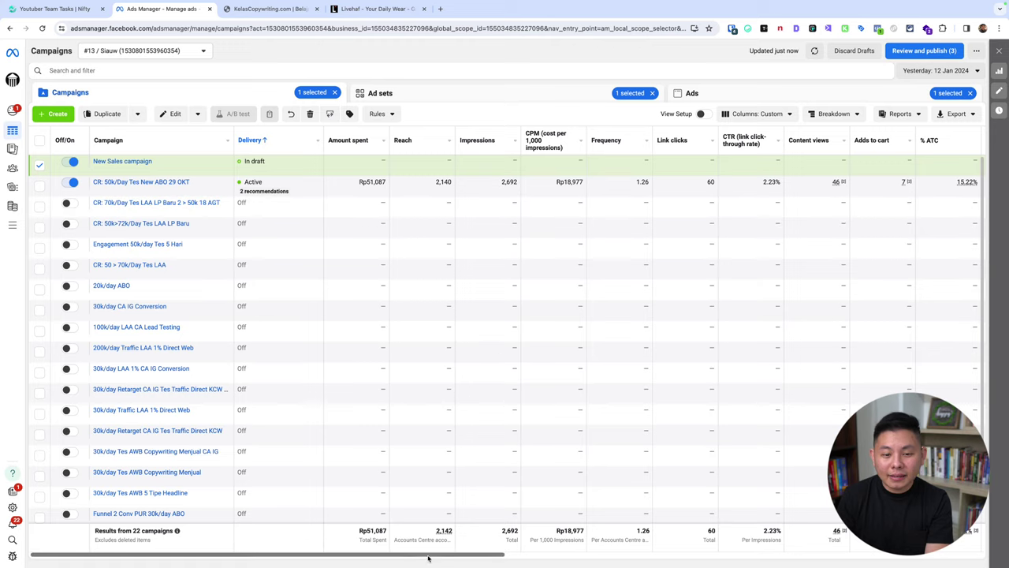
Underline the active campaign's content views and link clicks with the screen annotation pen, then clear the marks
left_click_drag(429, 557, 648, 564)
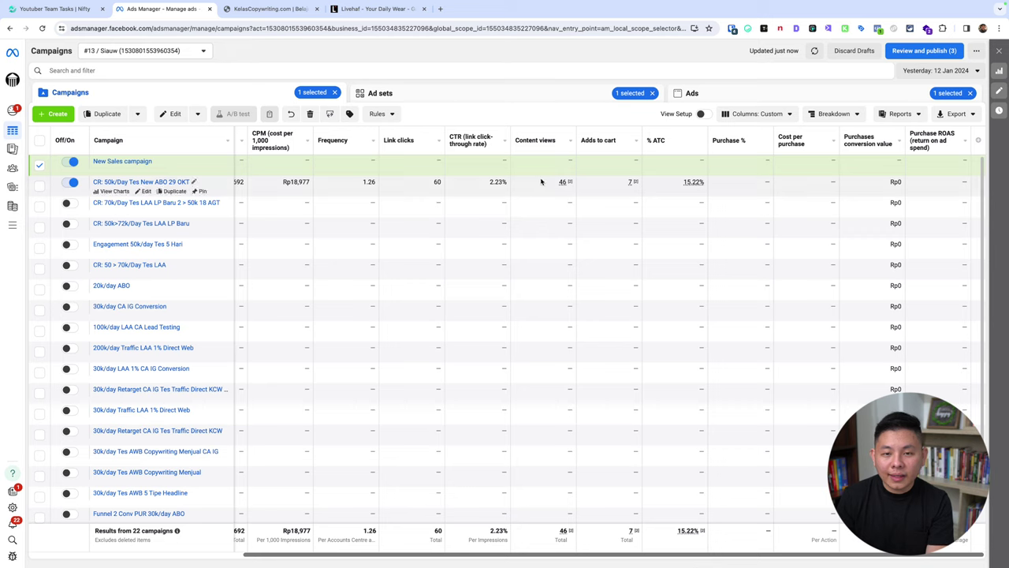
key("super+shift+a")
left_click_drag(544, 192, 574, 197)
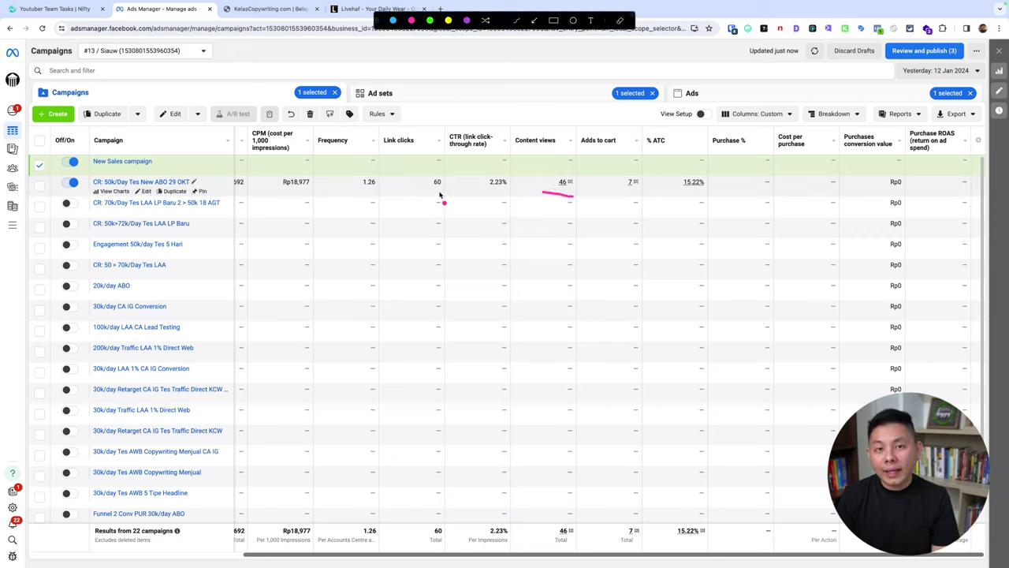
left_click_drag(440, 192, 454, 192)
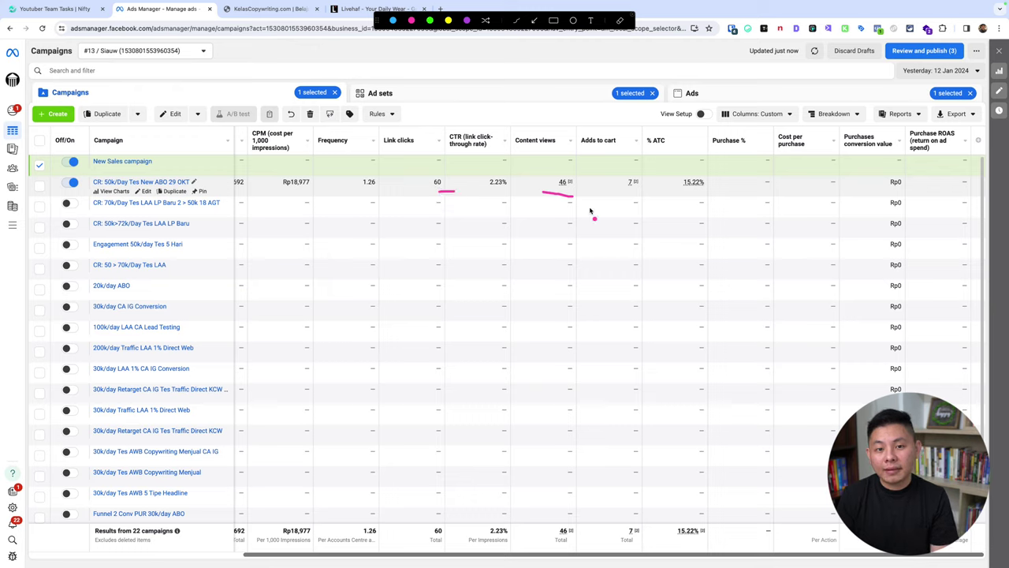
key("Escape")
Calculate 46/60 in Spotlight to get the share of link clicks that became content views, and close it
key("super+space")
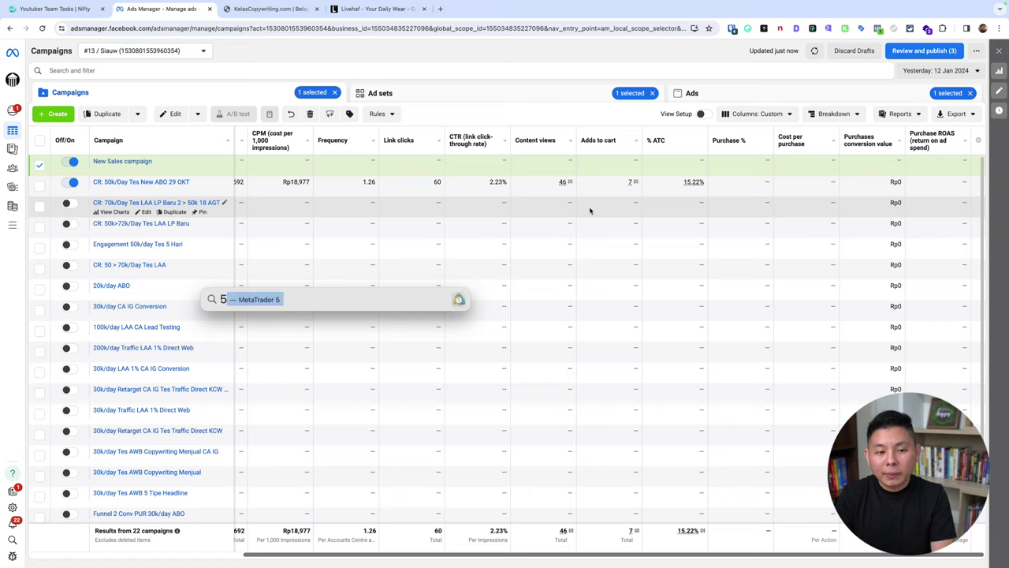
key("BackSpace")
type("46/60")
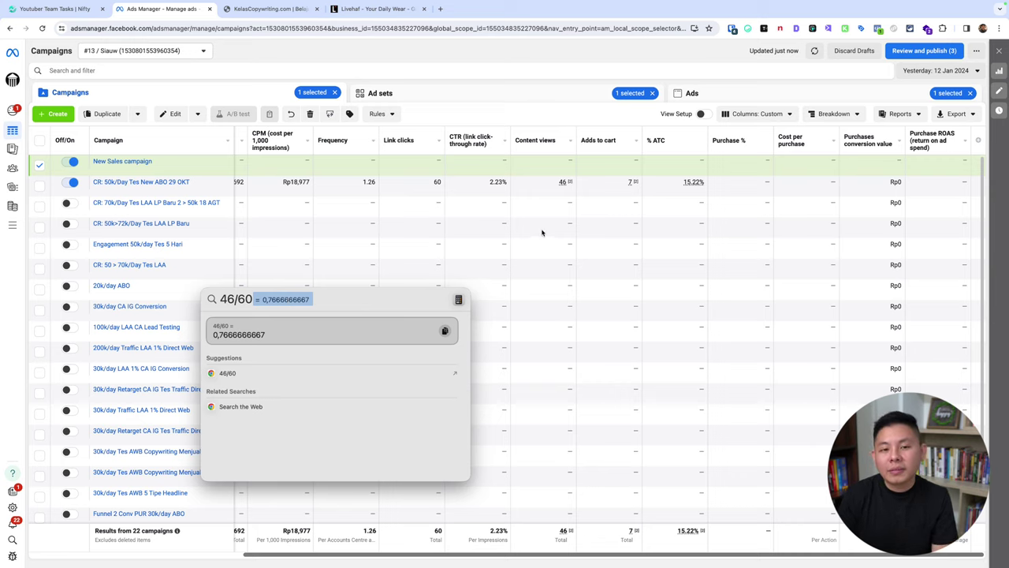
key("Escape")
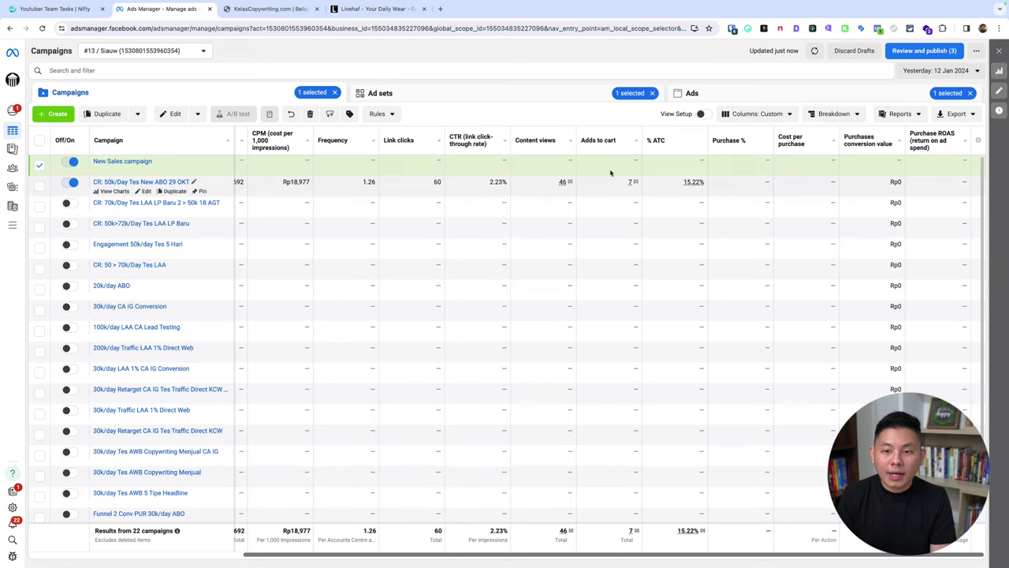
Underline the active campaign's content views and adds to cart with the screen annotation pen, then clear the marks
key("ctrl+shift+a")
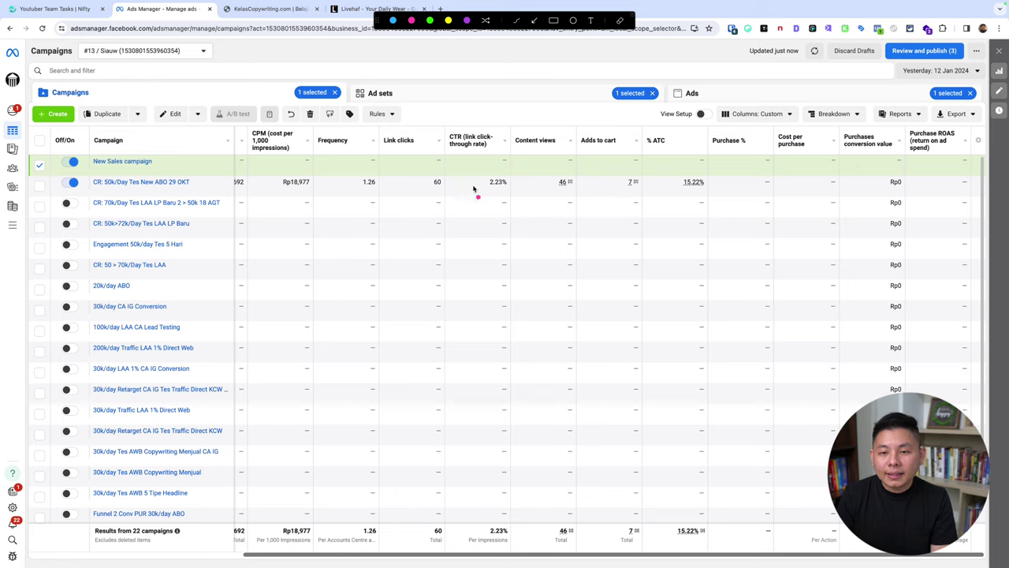
left_click_drag(546, 197, 664, 190)
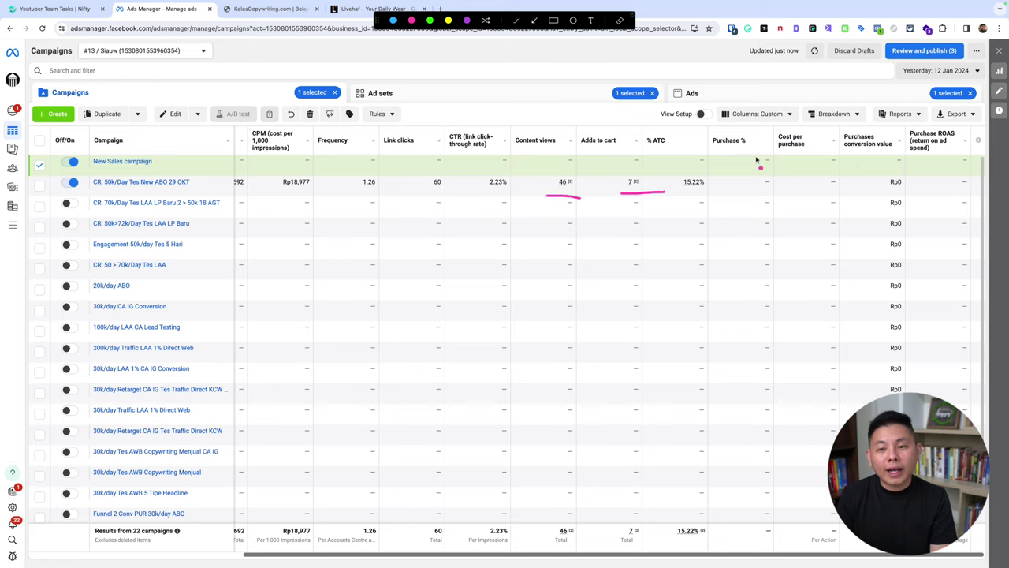
key("Escape")
Add the total Checkouts initiated metric to the customised columns and place it directly after % ATC
left_click(761, 113)
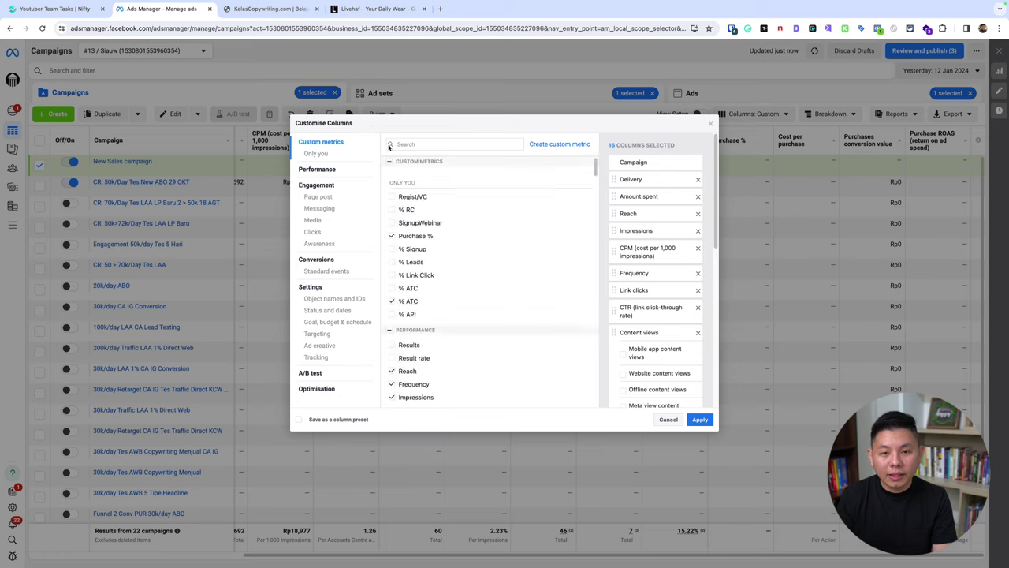
left_click(410, 144)
type("initi")
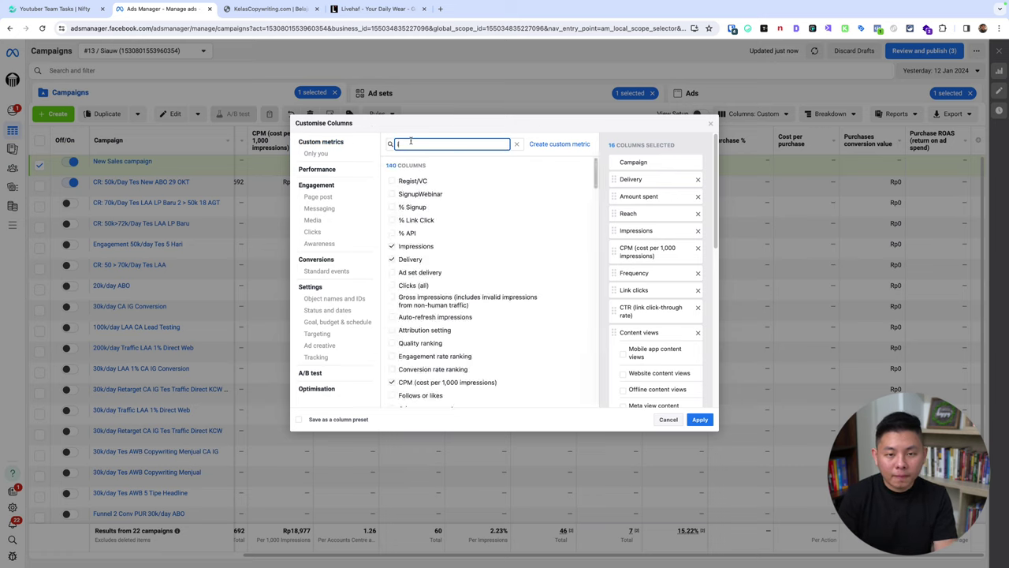
left_click(488, 217)
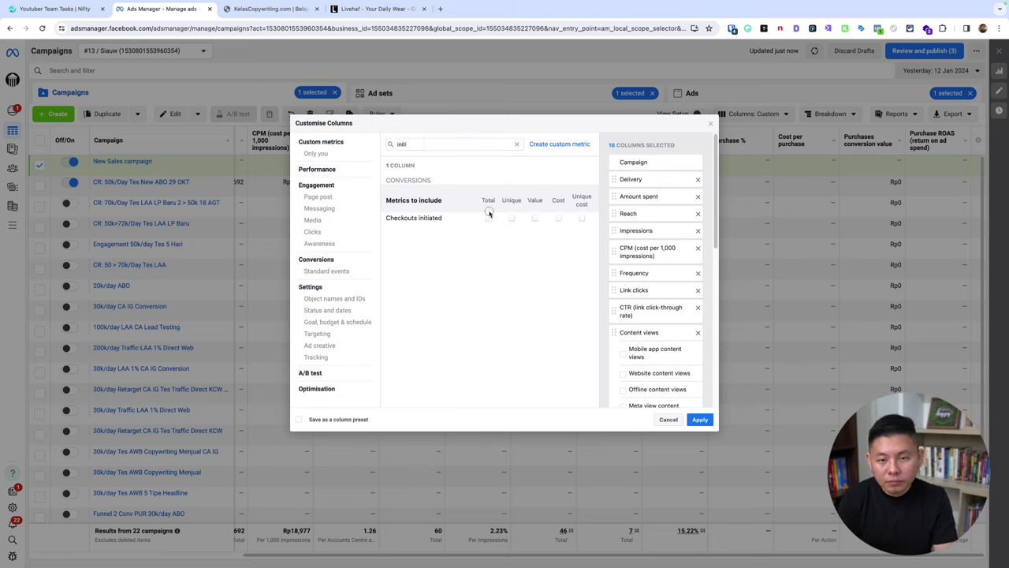
scroll(654, 316, "down", 6)
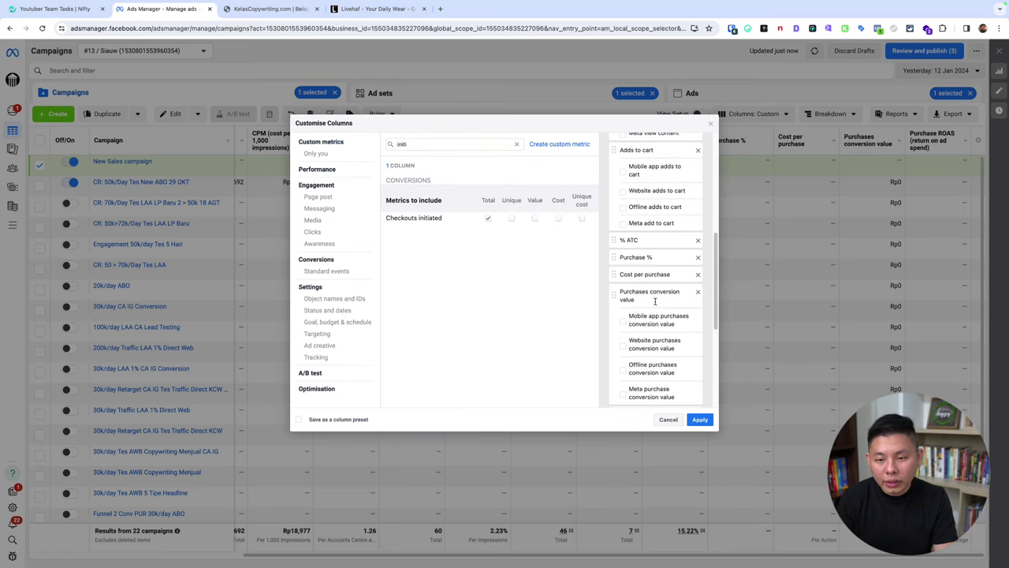
scroll(657, 300, "down", 3)
mouse_move(656, 293)
left_mouse_down()
mouse_move(670, 162)
mouse_move(687, 258)
mouse_move(685, 151)
mouse_move(679, 272)
mouse_move(657, 342)
mouse_move(658, 268)
mouse_move(657, 398)
mouse_move(670, 166)
mouse_move(666, 320)
mouse_move(641, 302)
left_mouse_up()
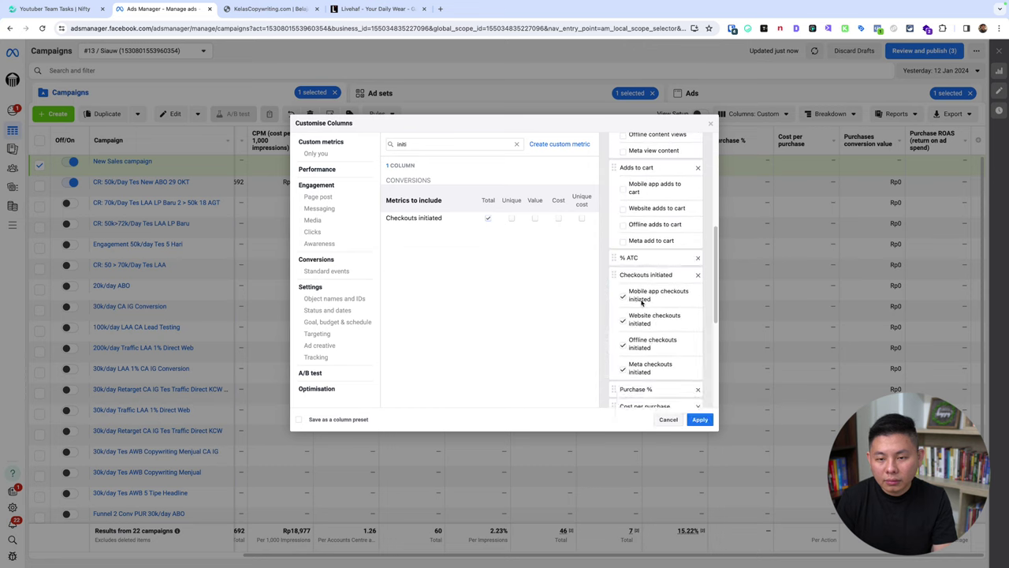
Exclude the mobile app, website, offline and Meta breakdowns of Checkouts initiated and apply the customised columns
left_click(622, 296)
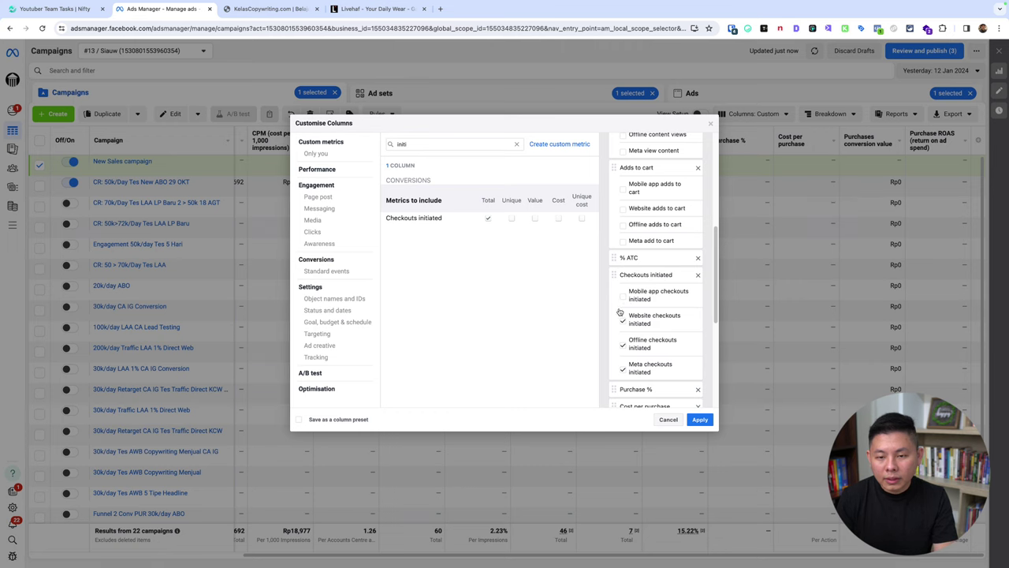
left_click(622, 344)
left_click(623, 369)
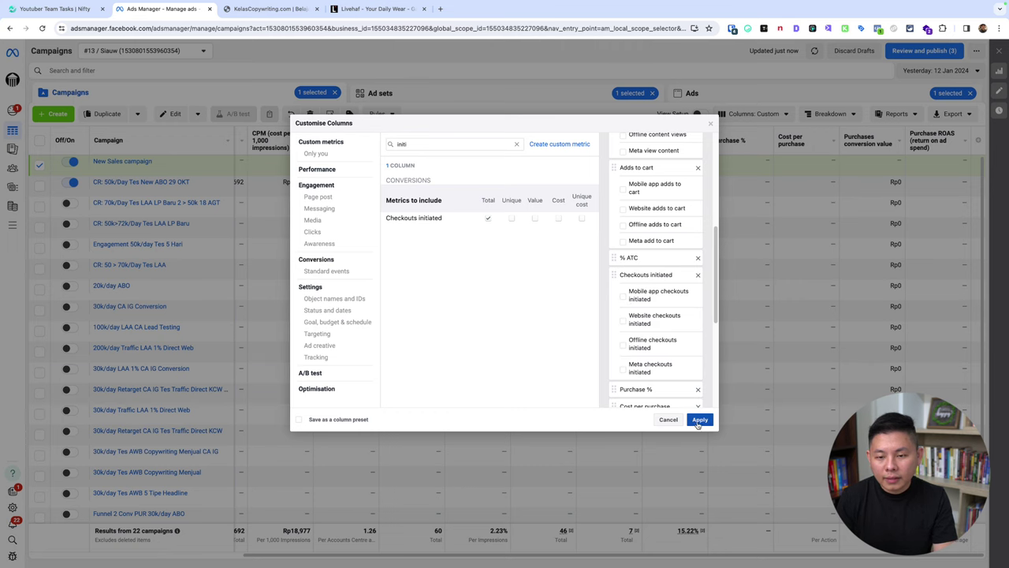
left_click(700, 420)
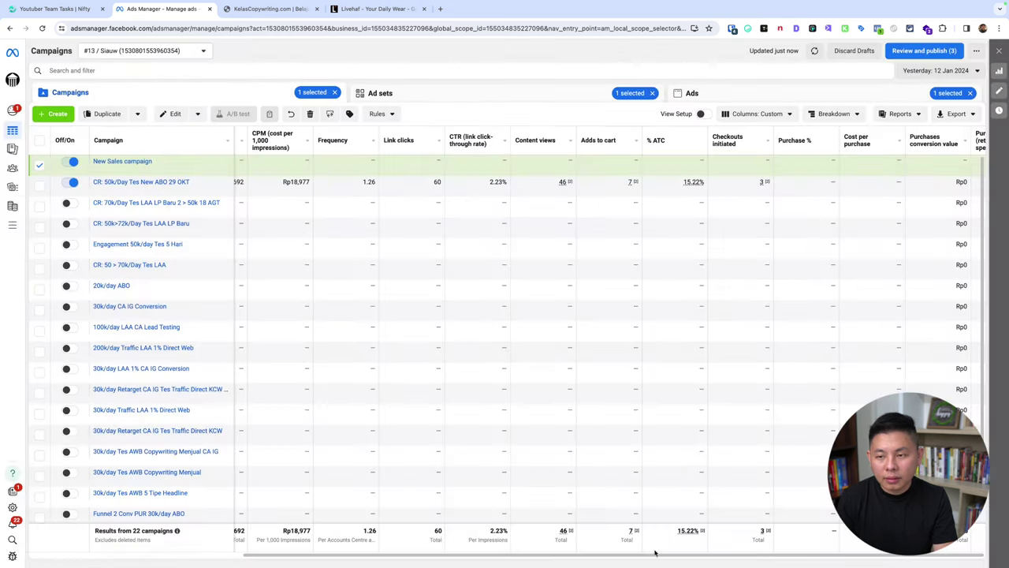
Underline the active campaign's checkouts initiated and its Purchase % and Cost per purchase cells with the annotation pen, then clear the marks
scroll(661, 555, "right", 2)
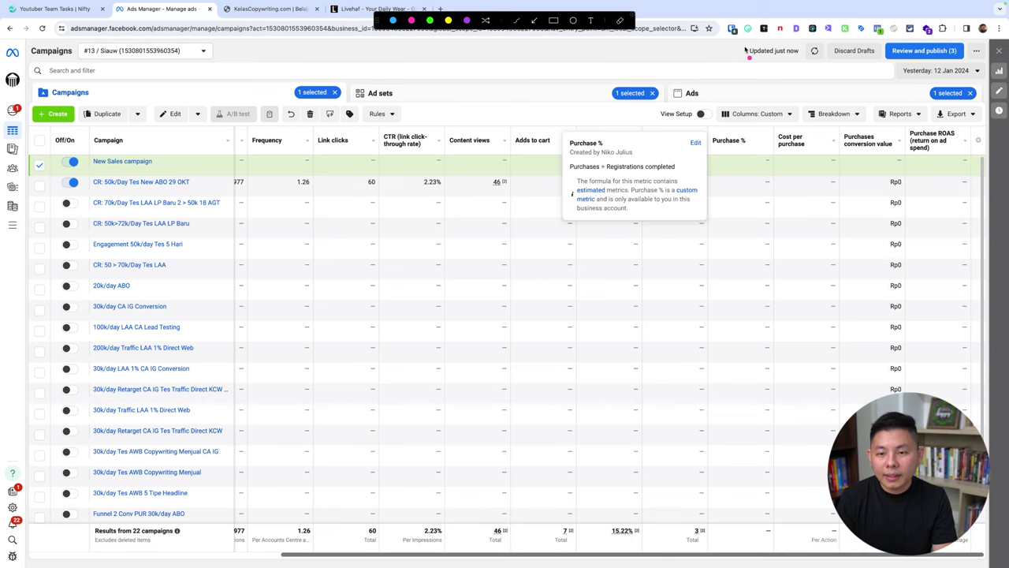
key("super+shift+a")
left_click_drag(683, 191, 726, 192)
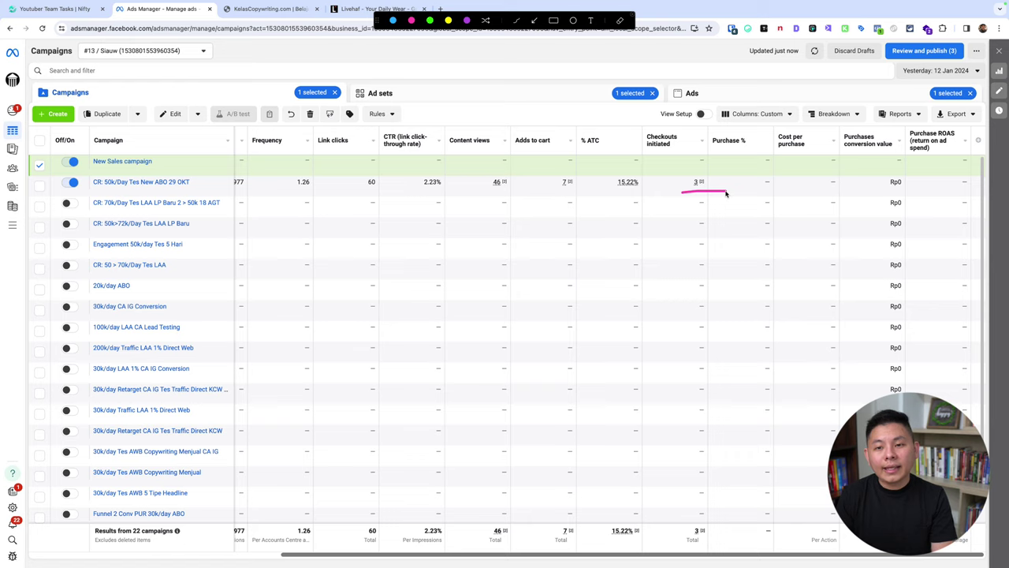
left_click_drag(749, 191, 848, 194)
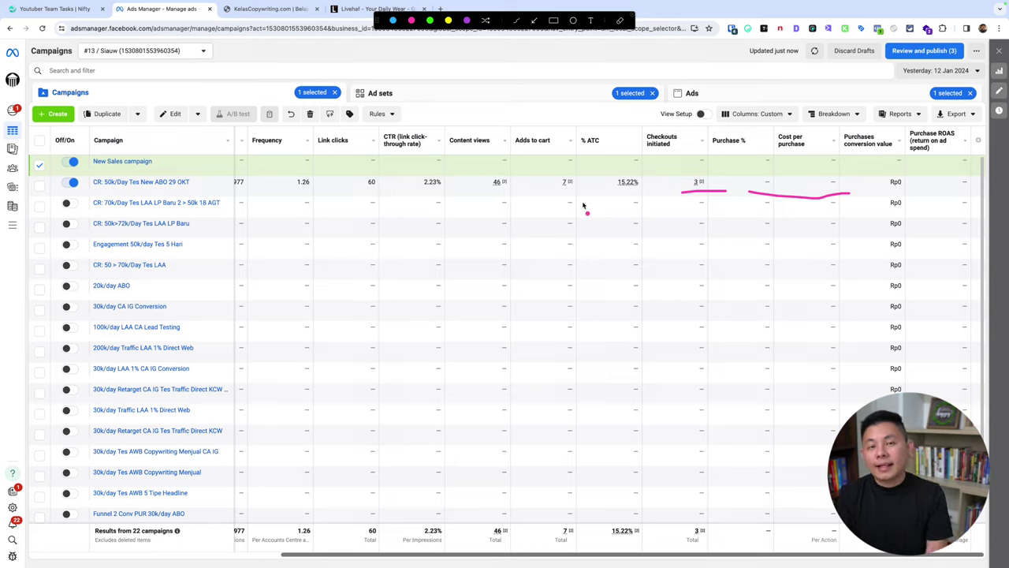
key("Escape")
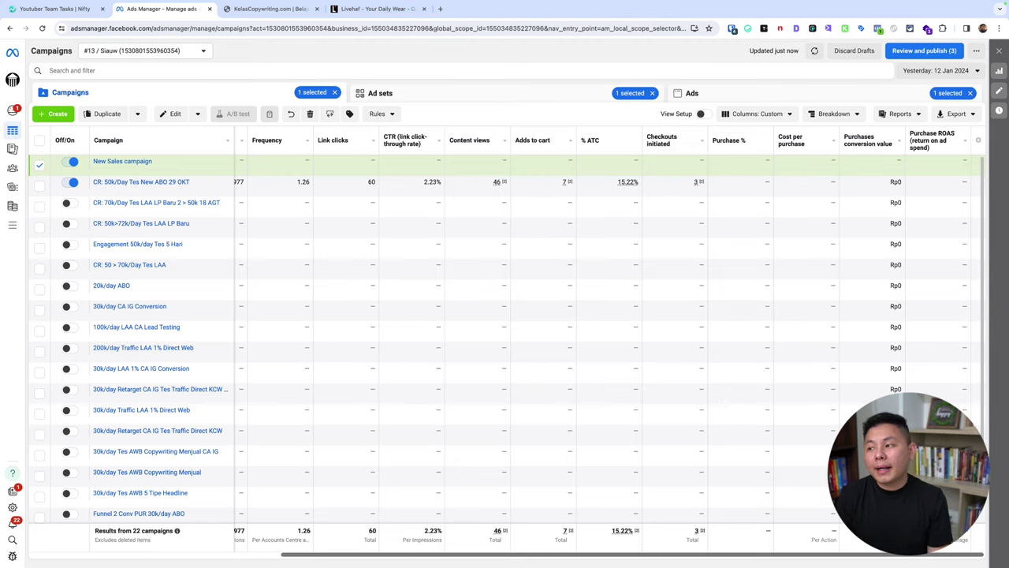